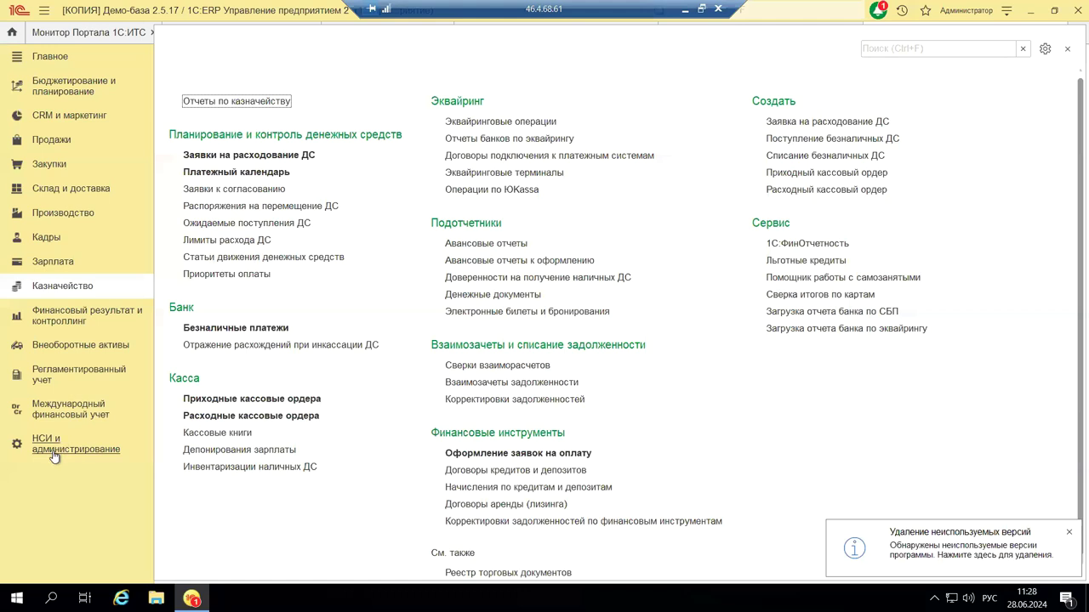
- In the purchase documents journal, create a Поступление товаров на склад document with the operation Импорт (поступление из товаров в пути)
click(61, 167)
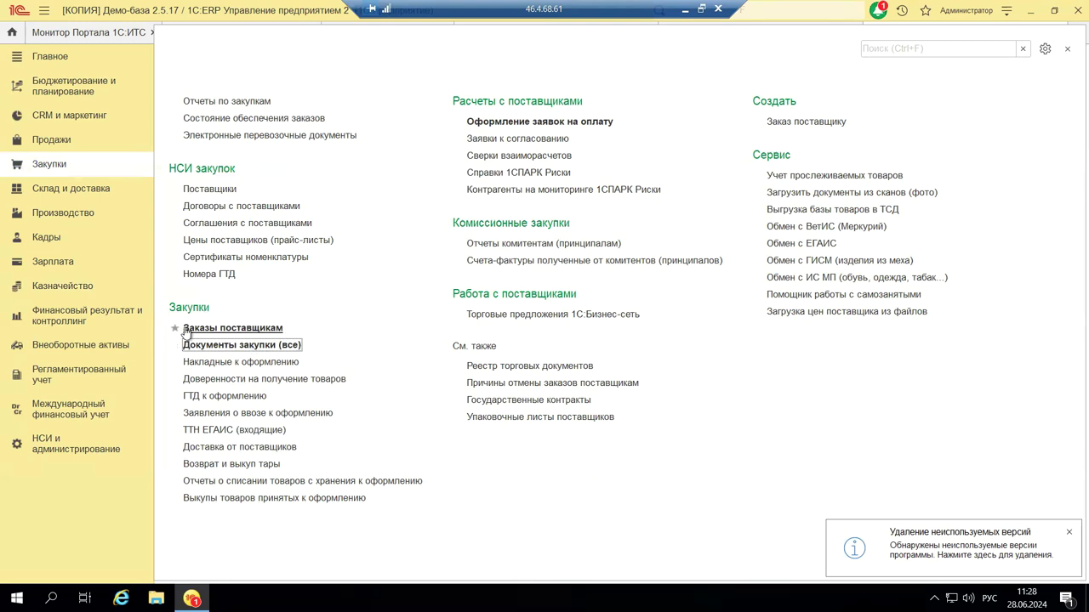
click(228, 345)
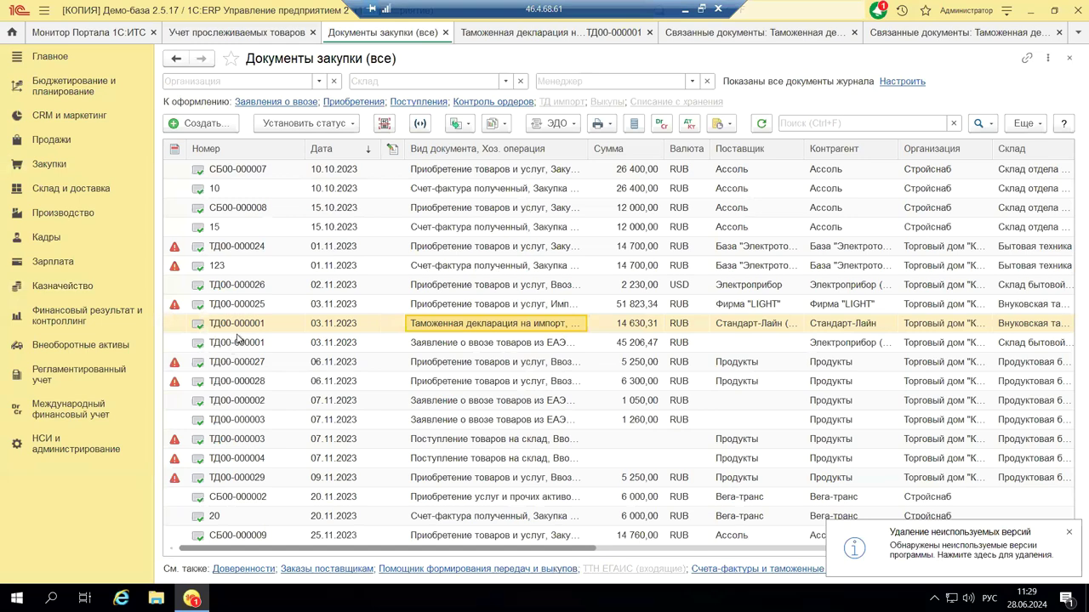
click(201, 125)
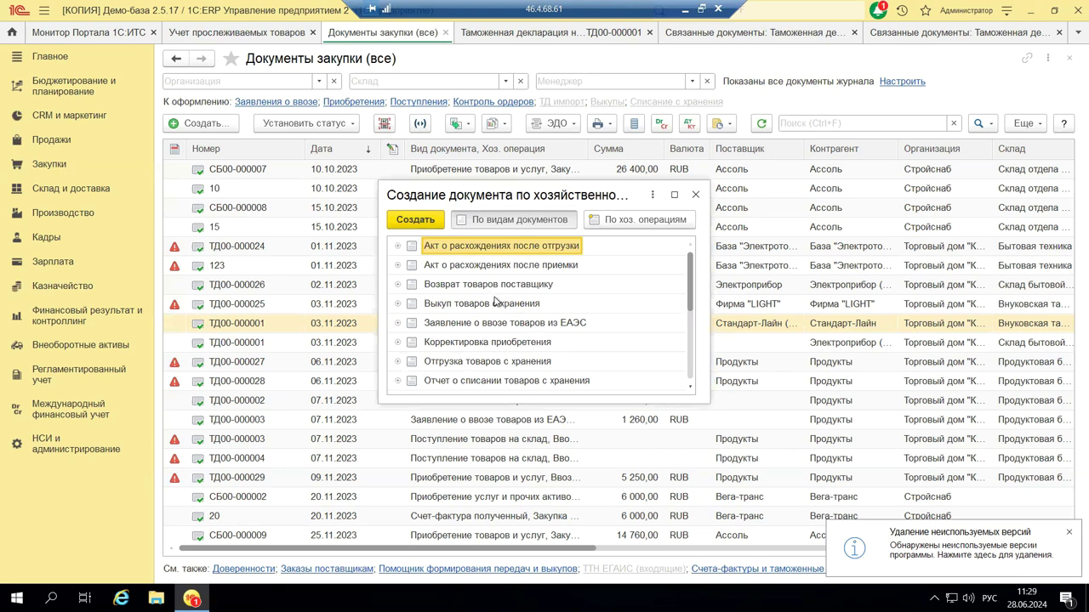
scroll(513, 327, down, 1)
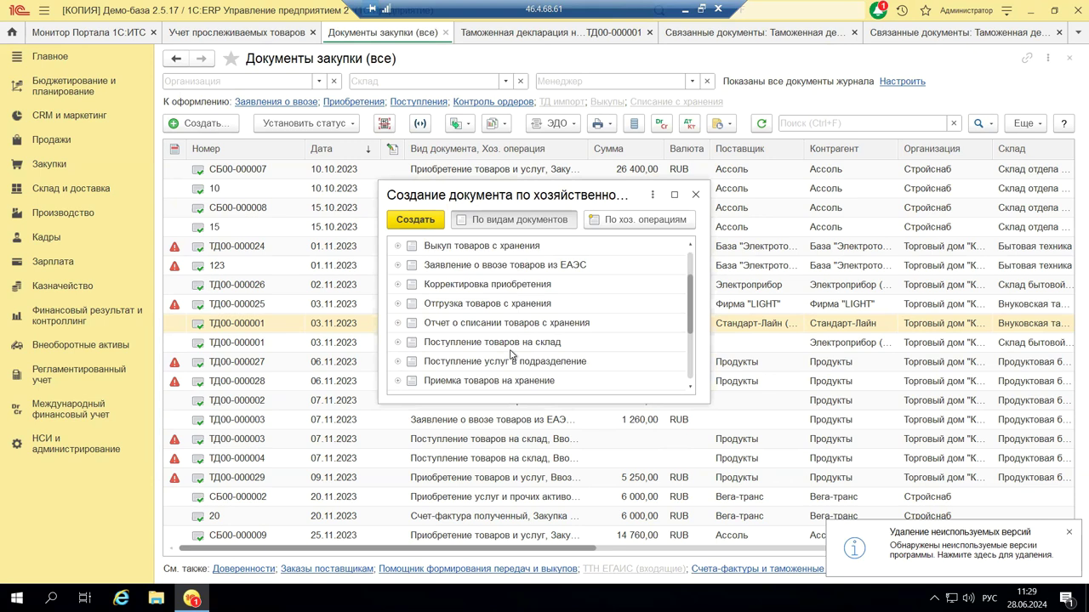
click(398, 342)
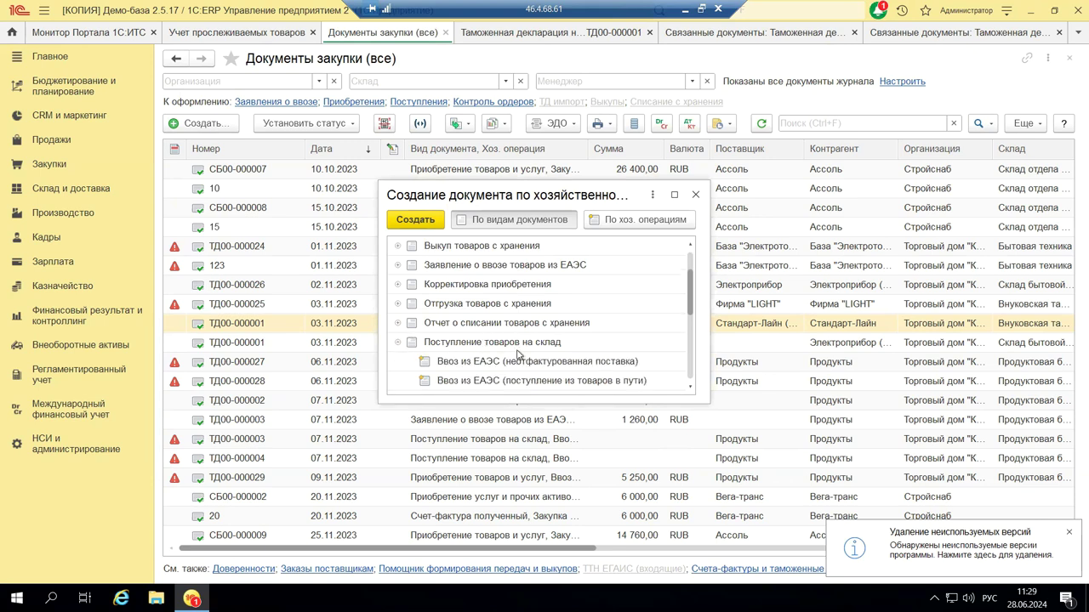
scroll(643, 307, down, 1)
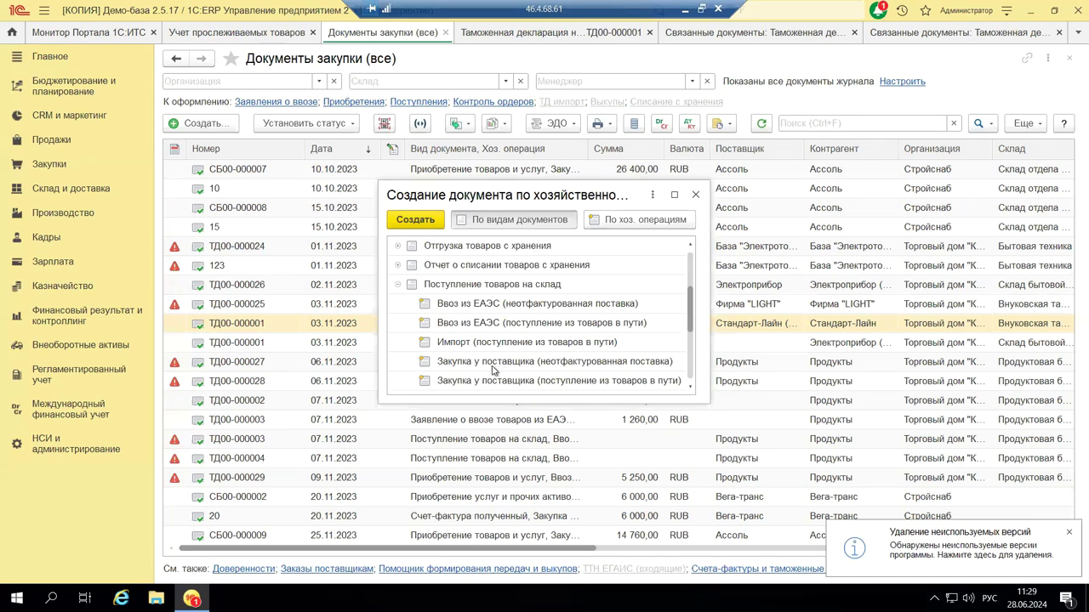
scroll(493, 370, down, 1)
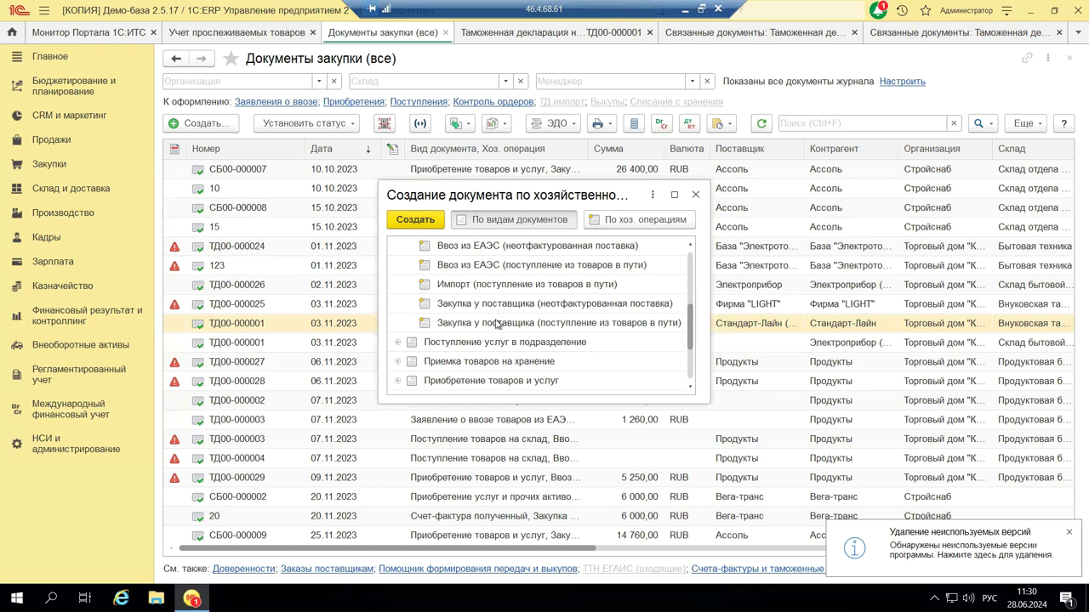
double_click(454, 287)
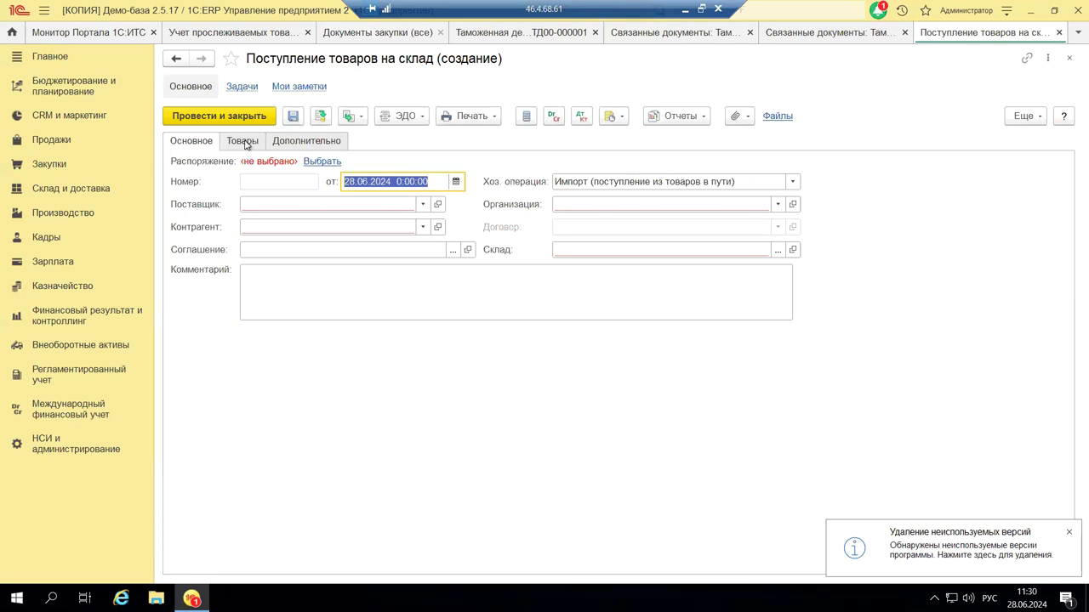
- Set the receipt's organization to Деловой союз and its supplier to Koenig Holding GmbH
click(778, 206)
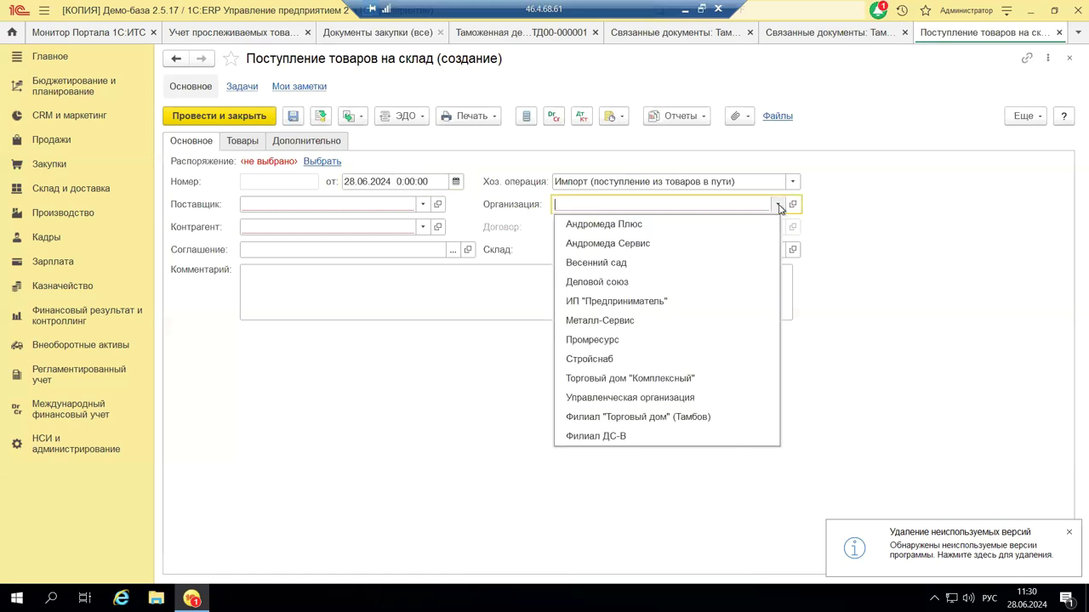
click(585, 281)
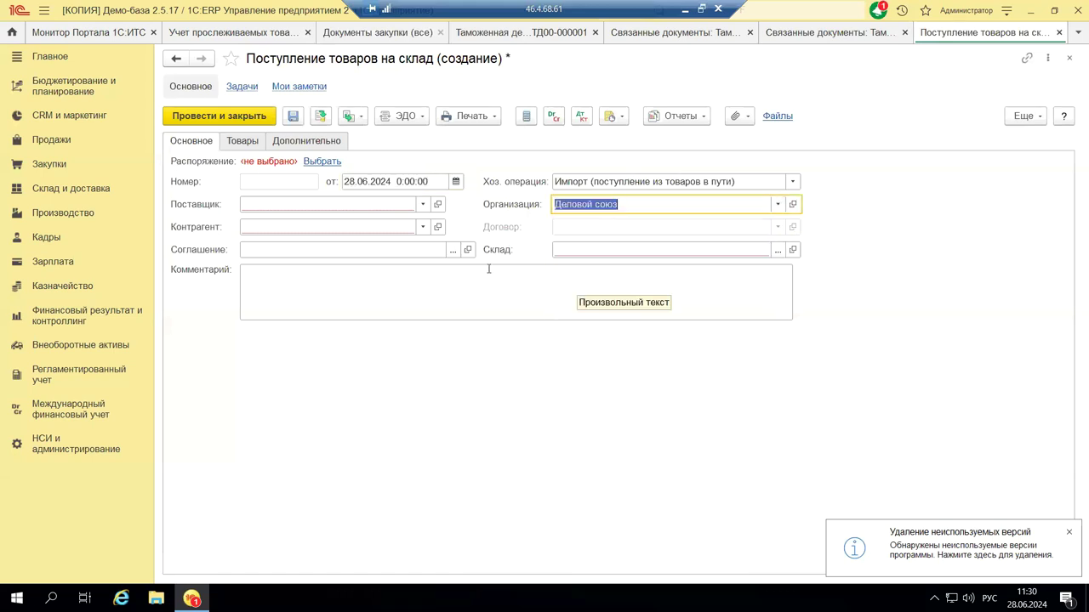
click(424, 205)
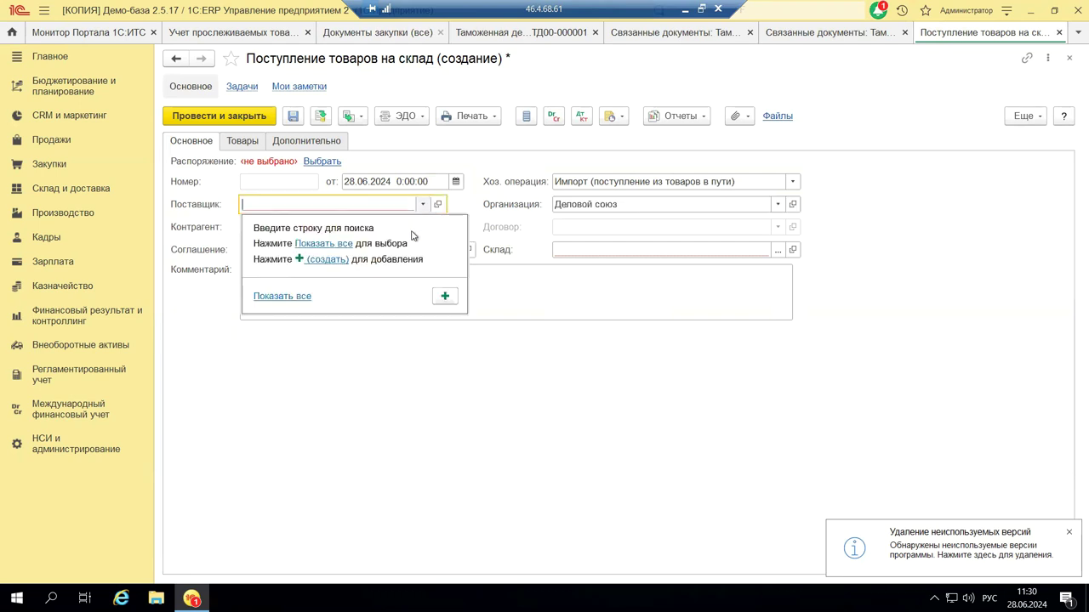
click(341, 245)
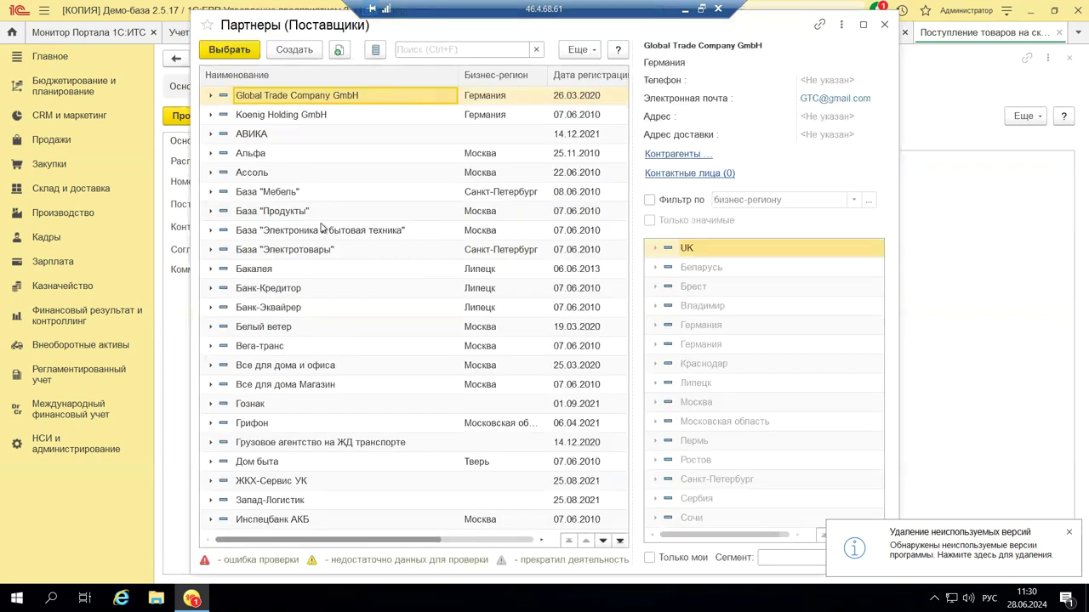
click(300, 122)
double_click(297, 121)
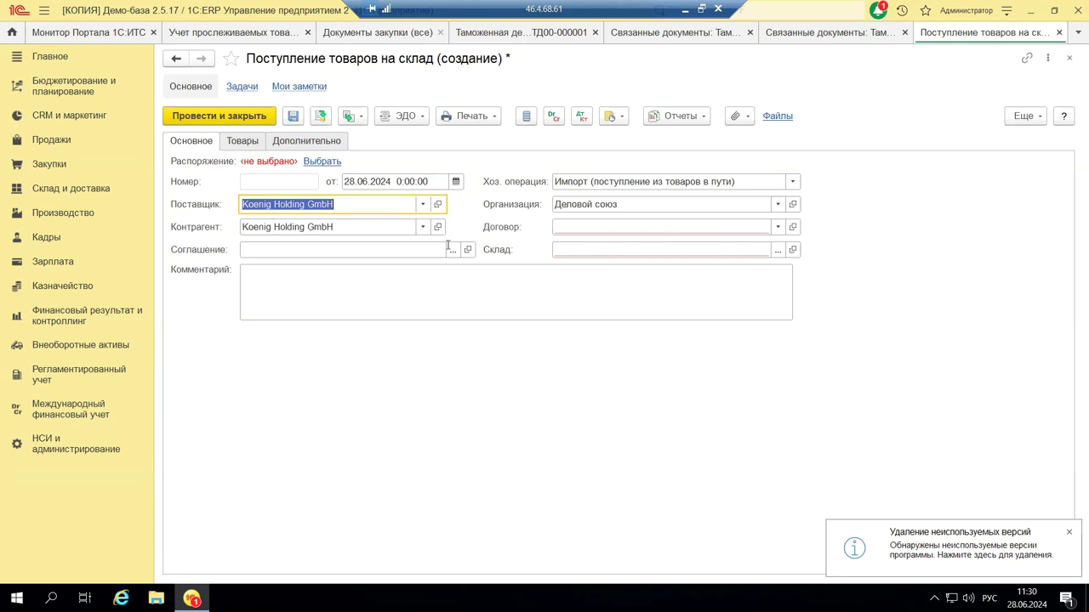
- Start a new counterparty contract for the receipt and review the available contract purposes, keeping Закупка (импорт)
click(778, 226)
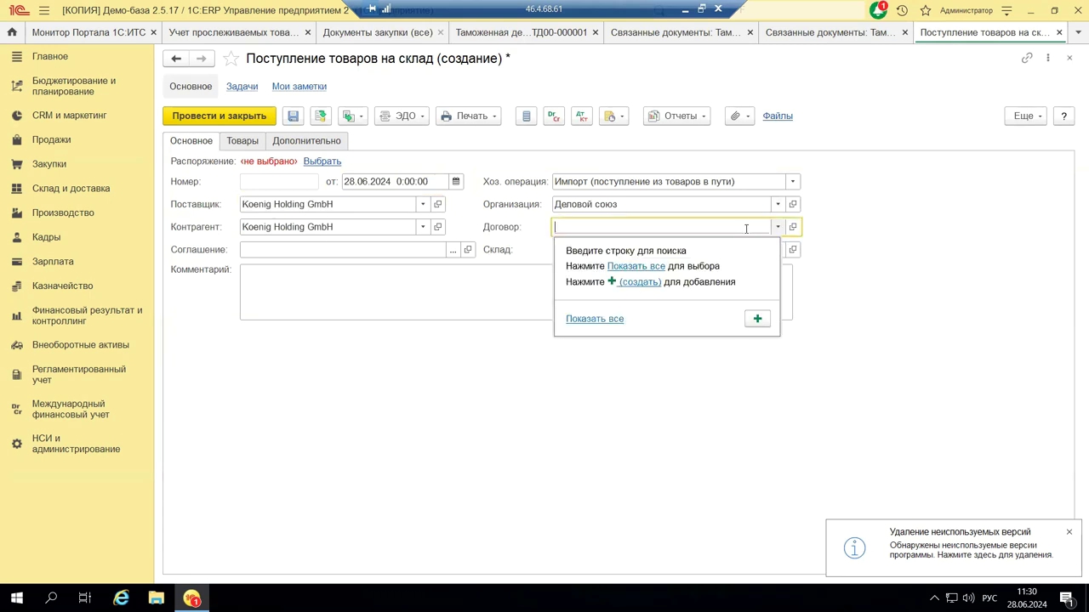
click(636, 266)
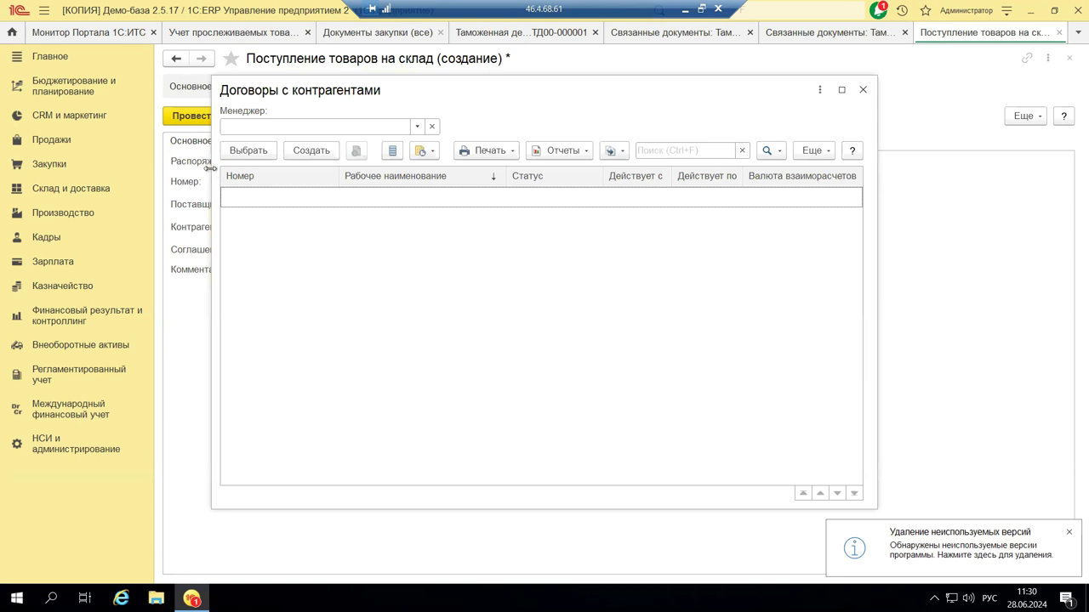
click(311, 151)
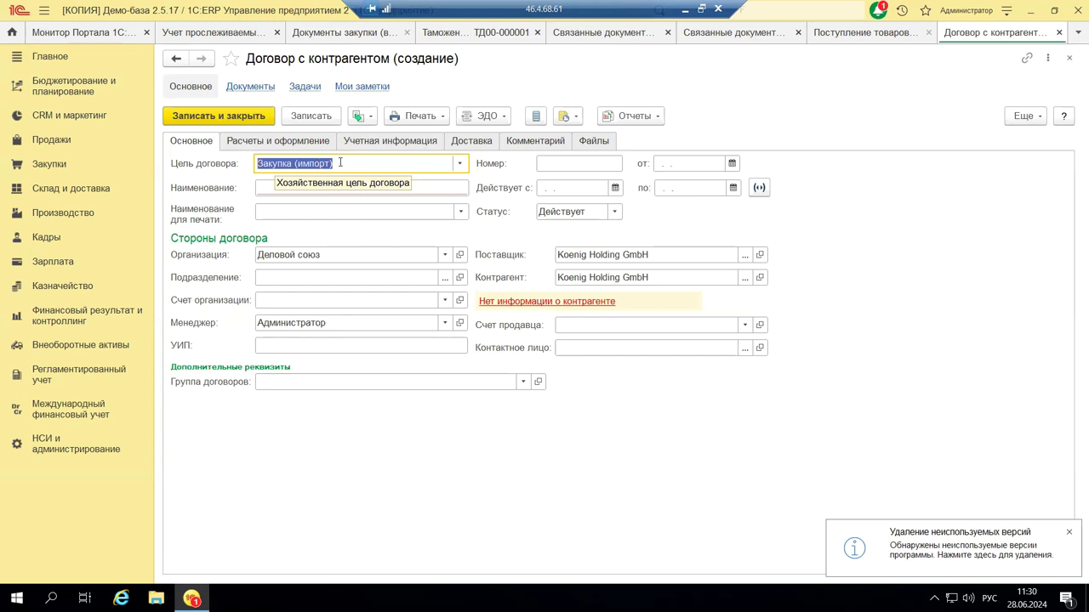
click(460, 164)
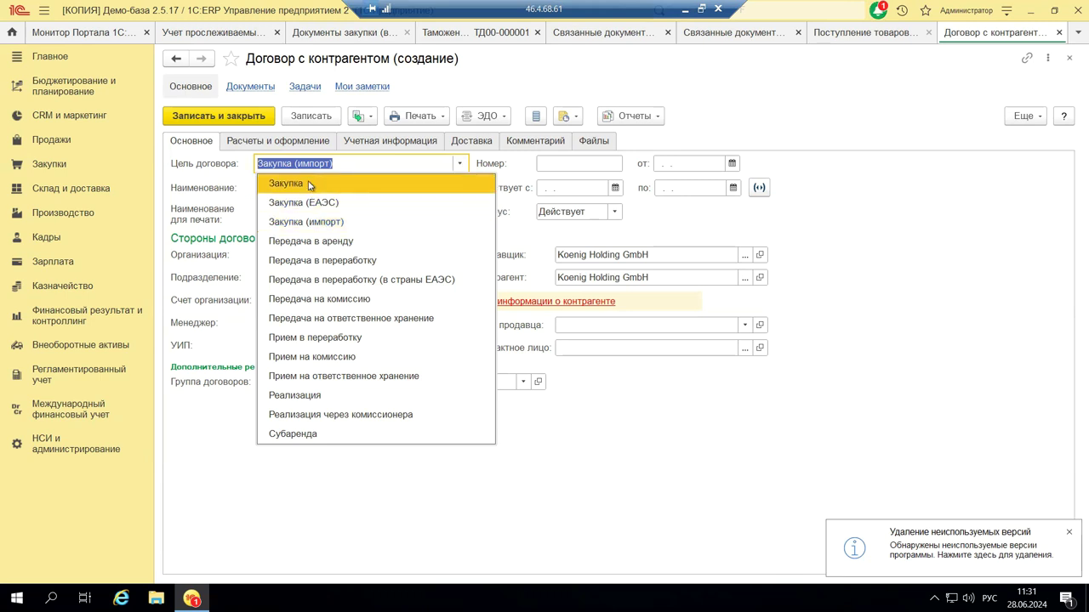
click(638, 425)
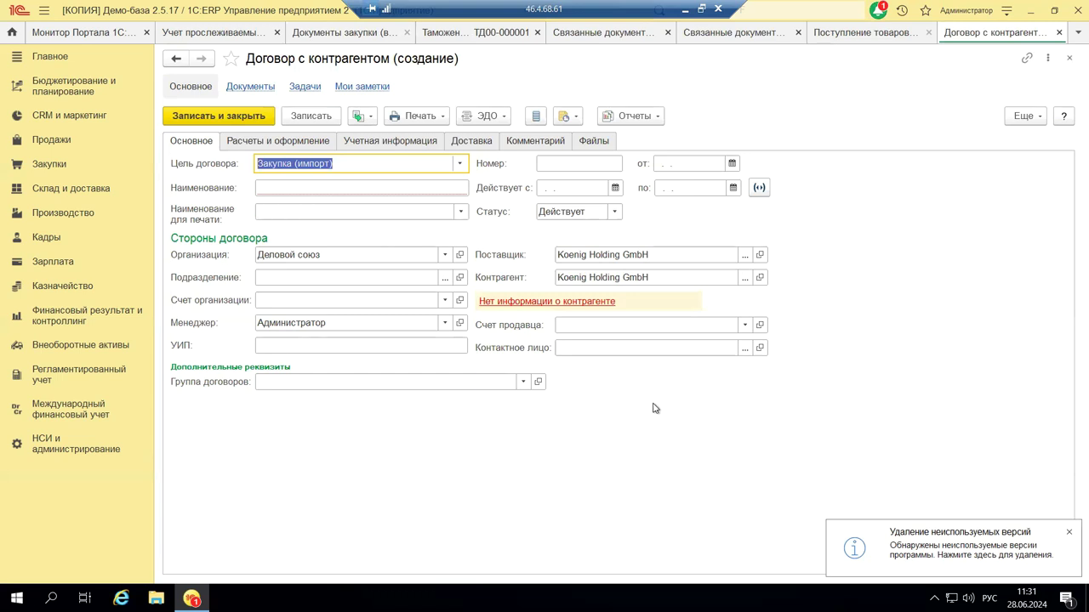
- In the contract's settlement terms, review the settlement detail options, set the currency to EUR and enable payment in foreign currency
click(275, 142)
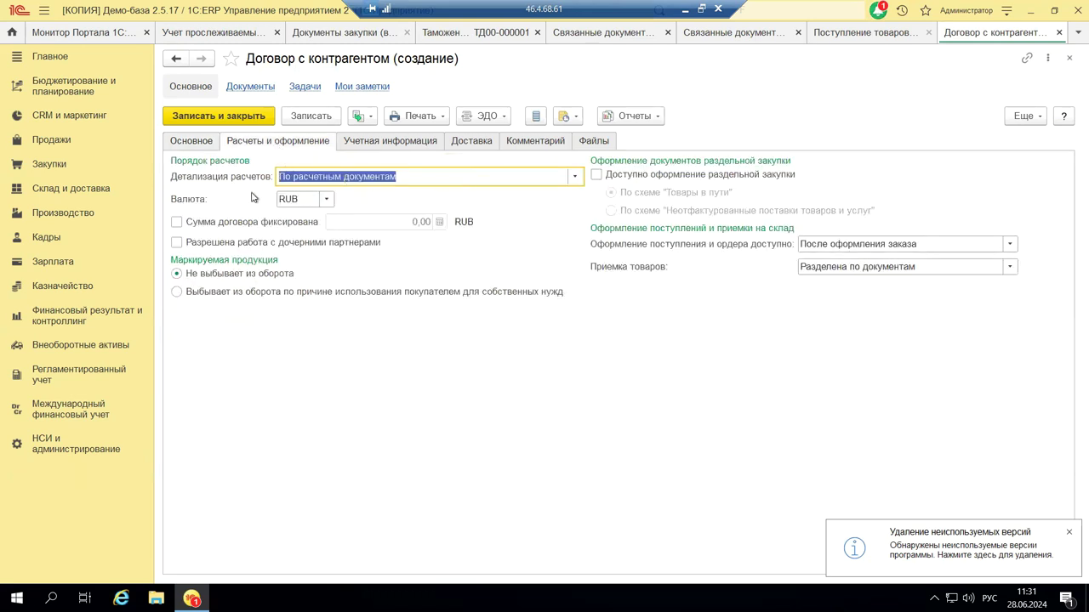
click(575, 176)
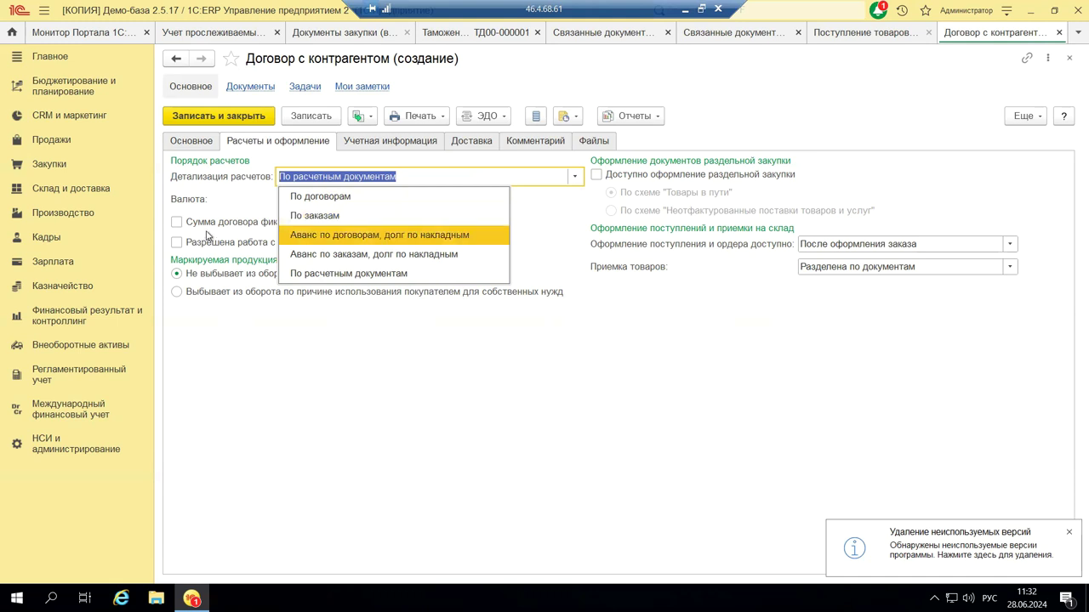
click(258, 205)
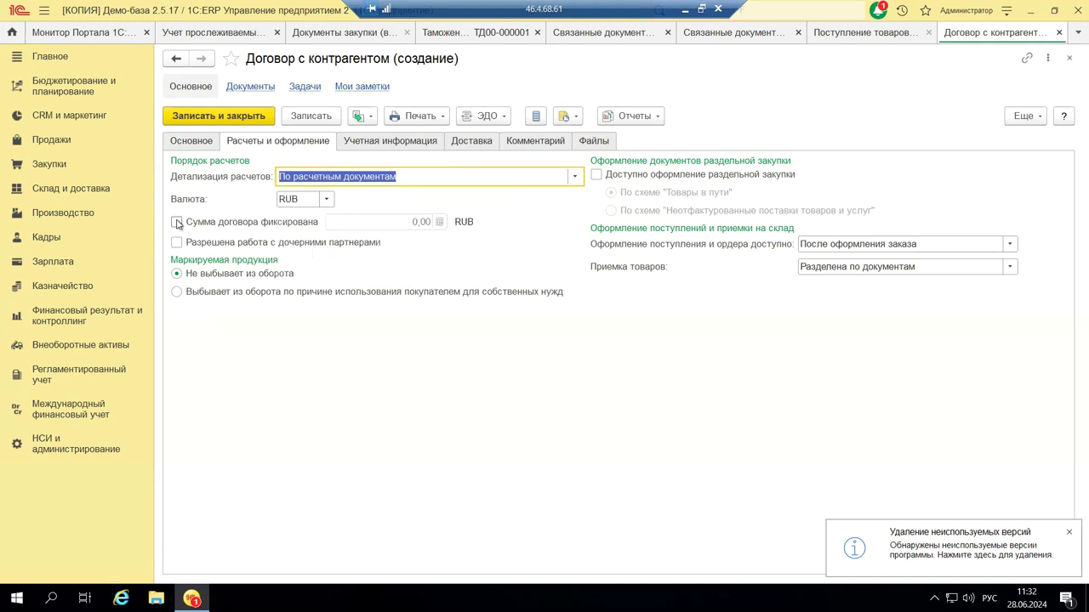
click(325, 201)
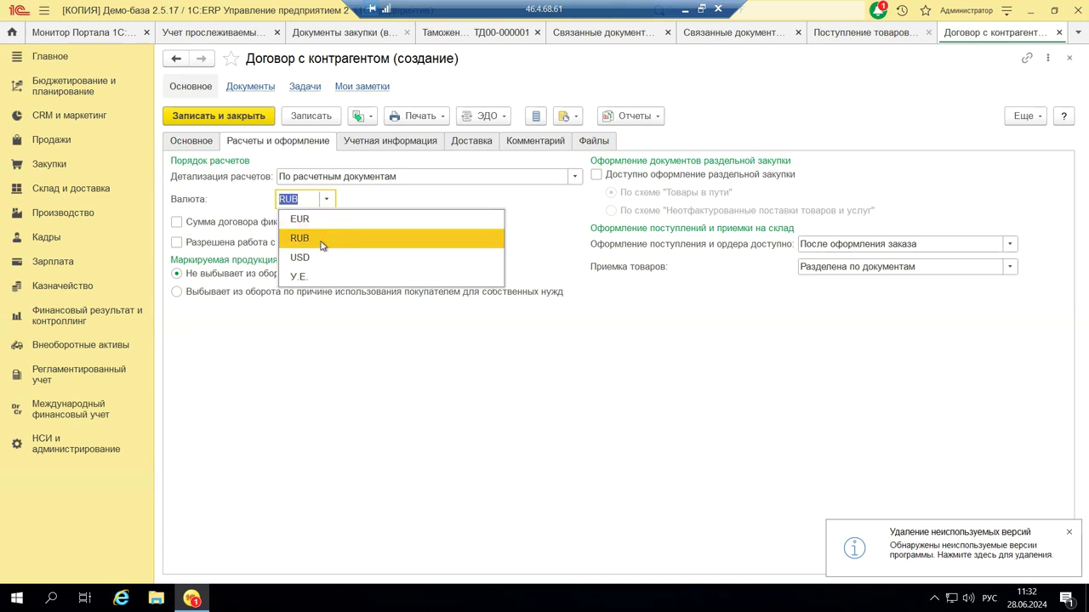
click(327, 221)
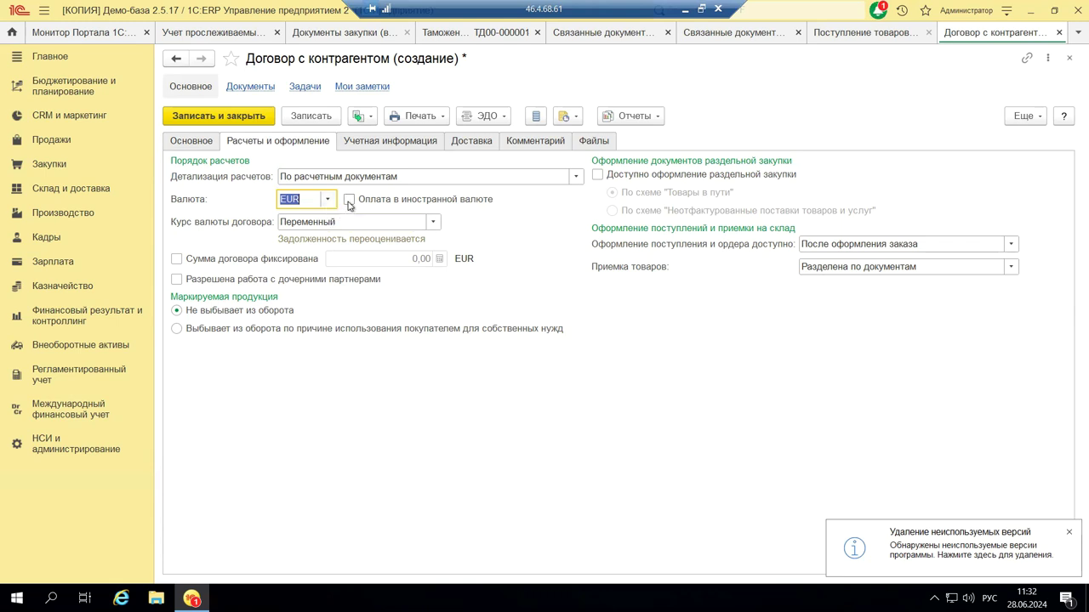
click(349, 203)
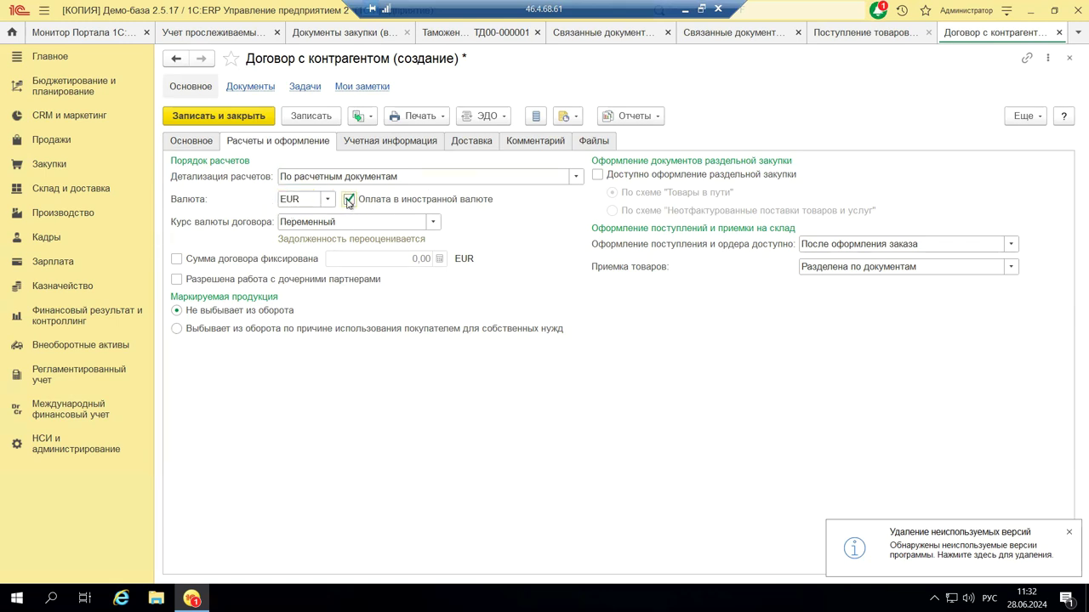
click(348, 203)
- Set the contract's financial accounting group for settlements to Товары, услуги и прочие активы (в валюте)
click(383, 142)
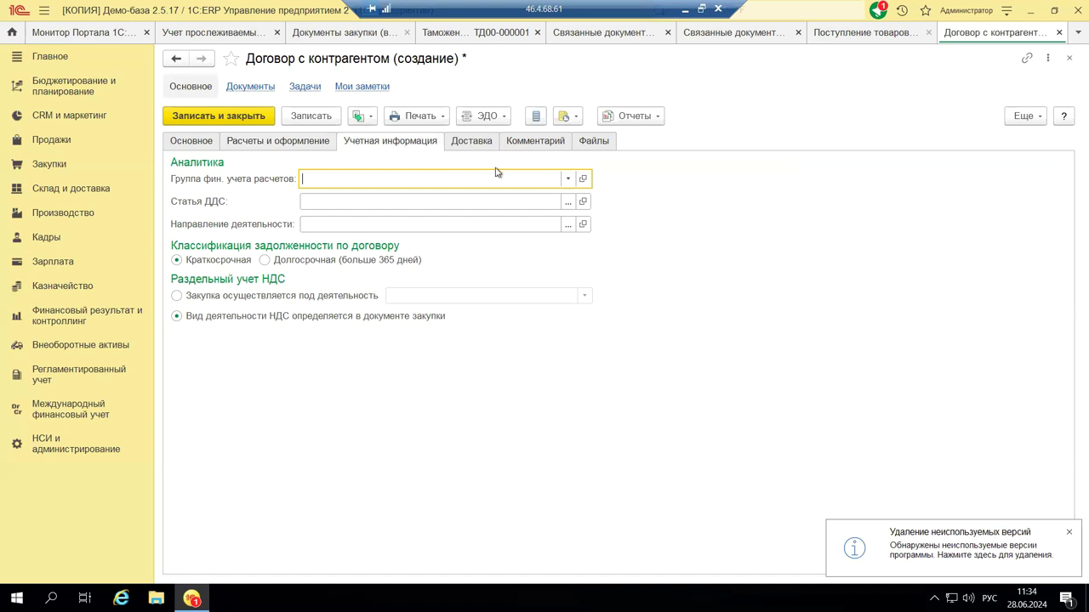
click(569, 179)
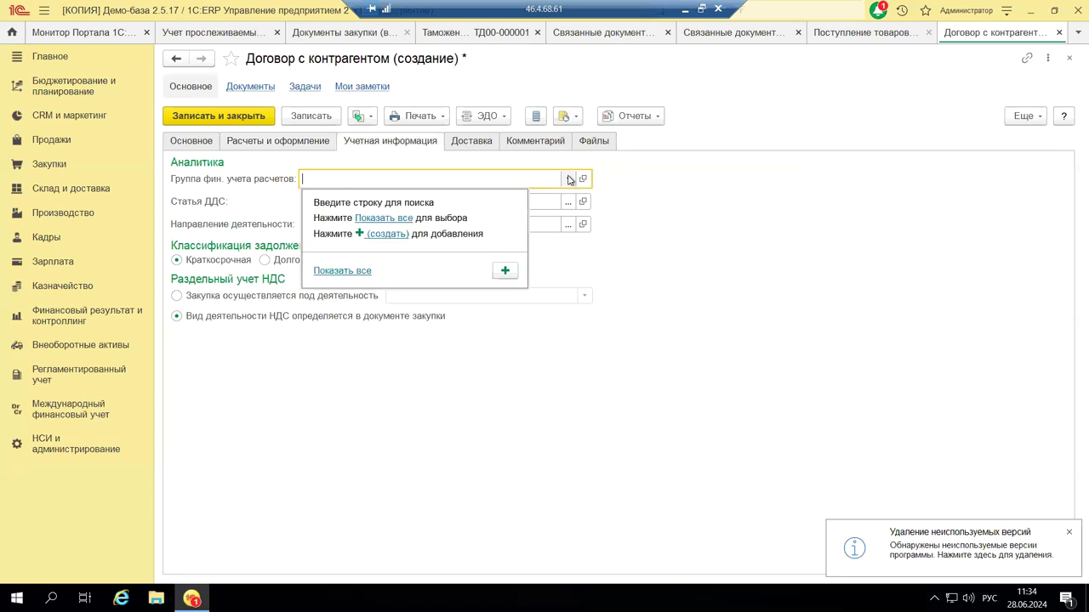
click(391, 218)
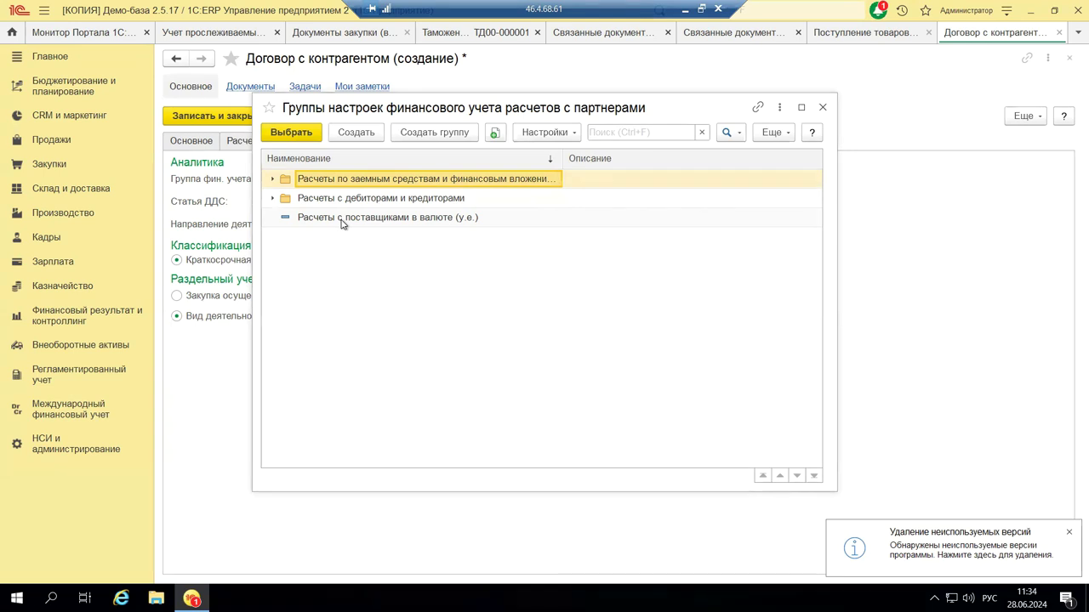
click(274, 199)
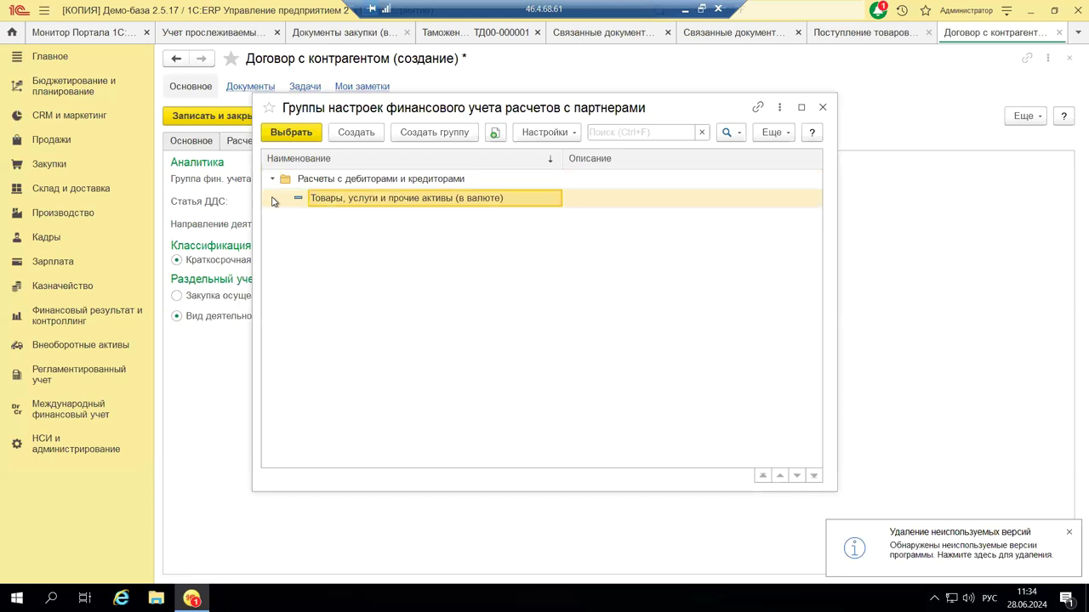
double_click(406, 198)
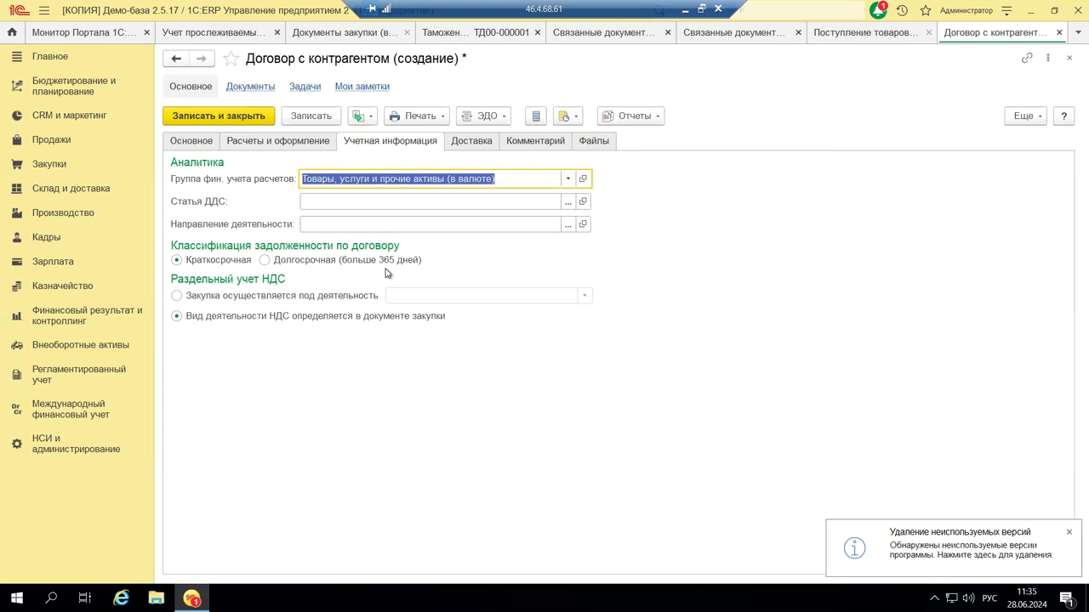
- Review the settlement accounting group's accounts and the exception settings for Деловой союз, opening a new exception form, and discard any changes
click(584, 180)
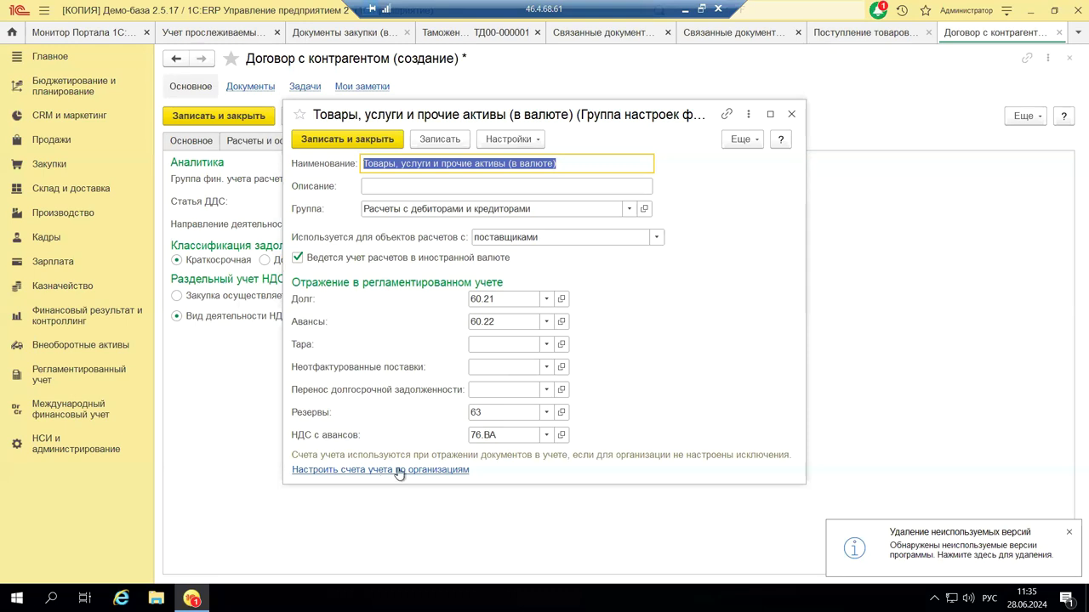
click(460, 473)
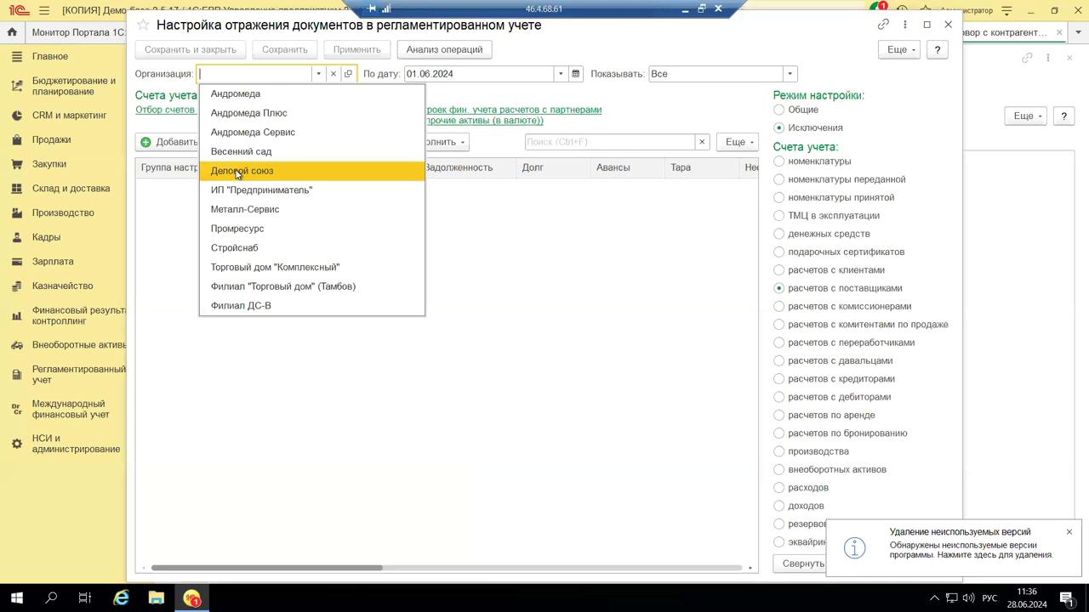
click(239, 173)
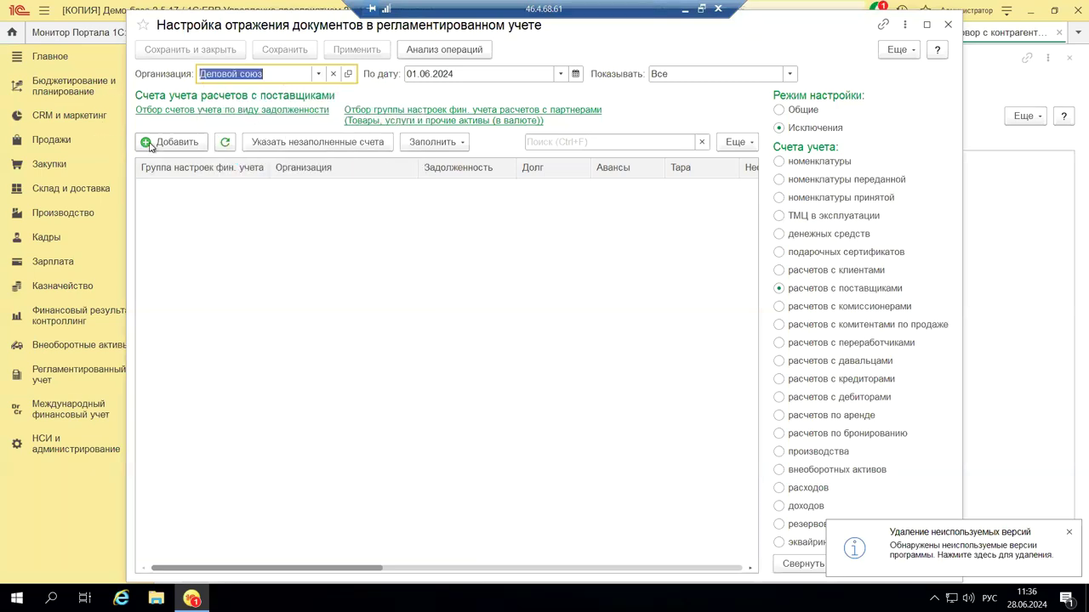
click(176, 142)
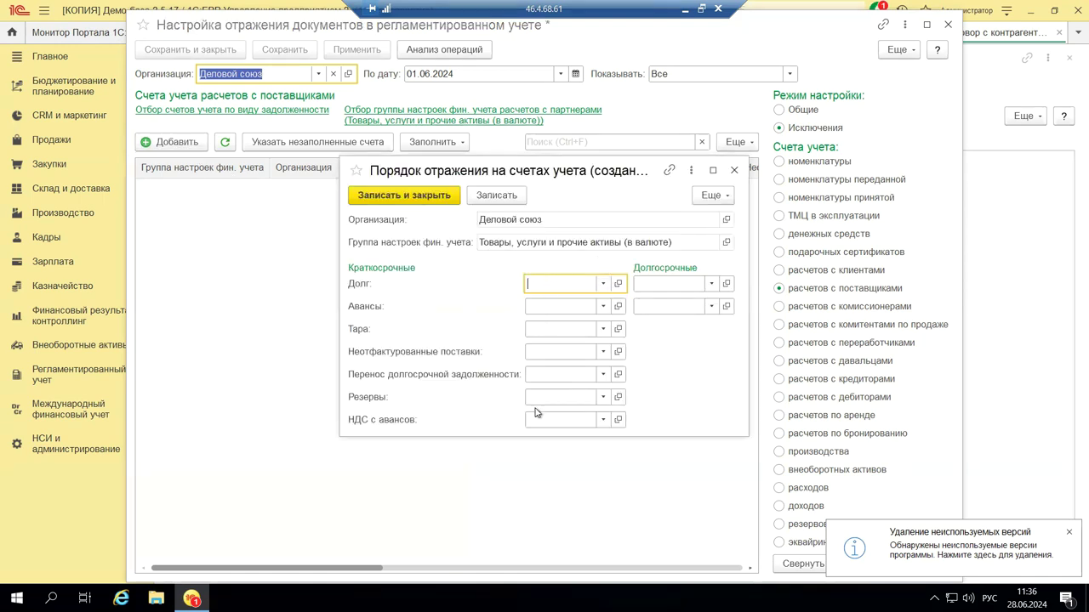
click(734, 171)
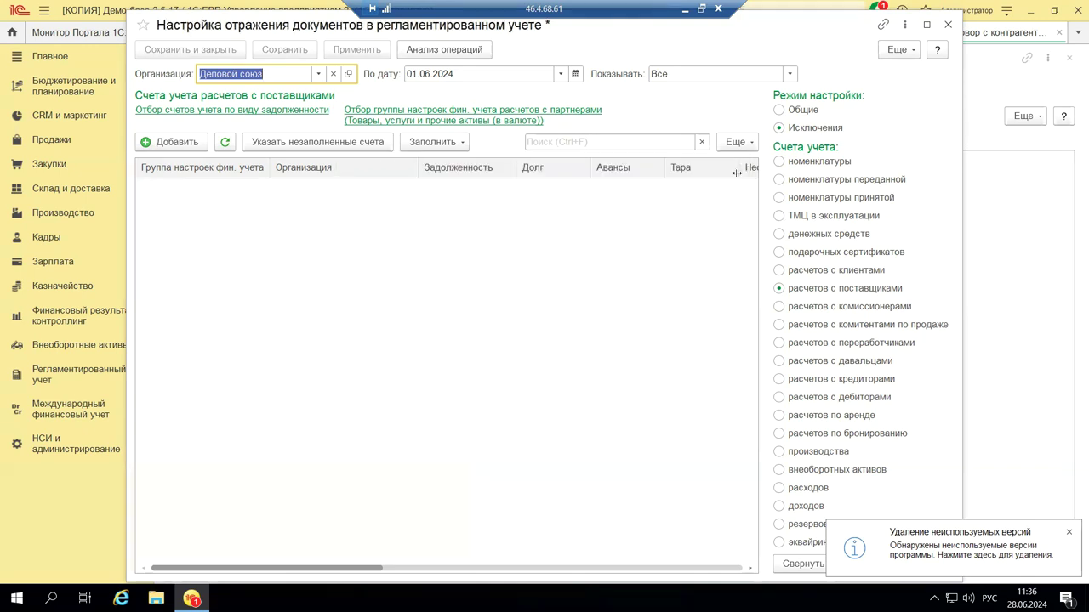
click(951, 26)
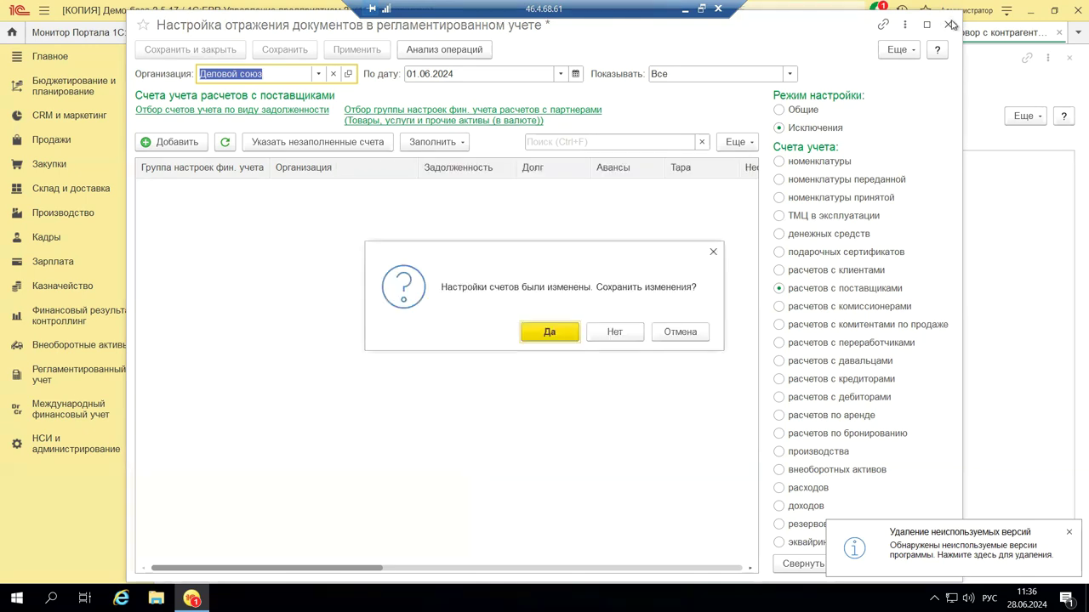
click(620, 330)
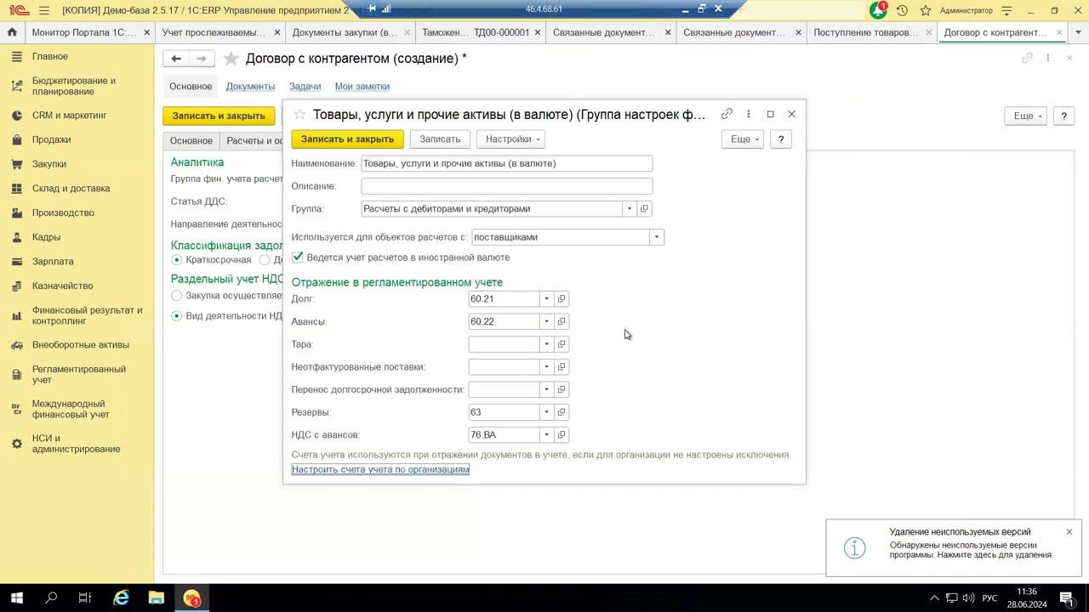
click(791, 116)
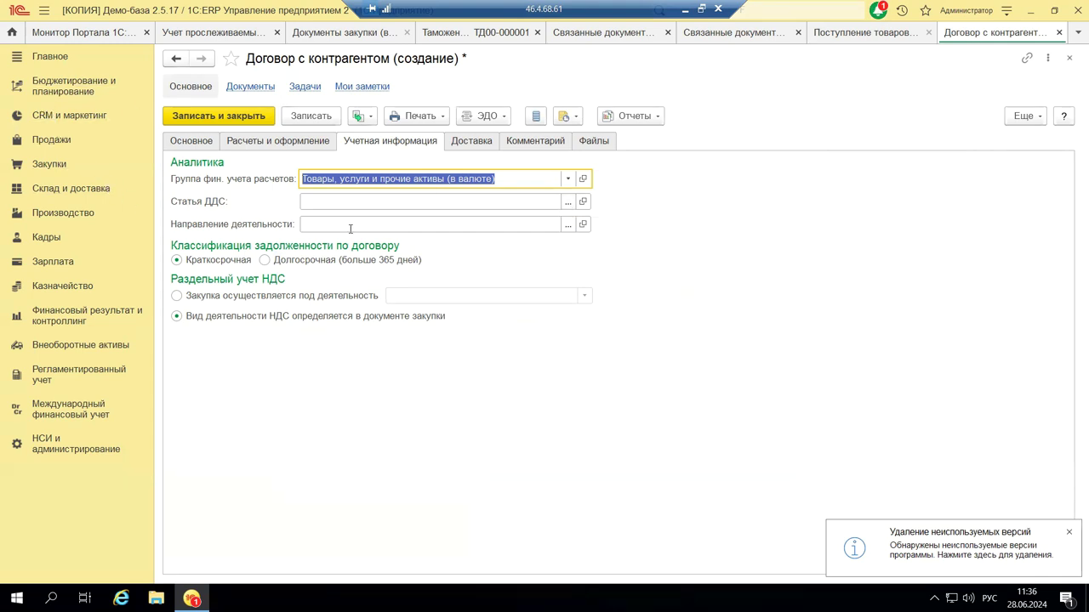
- Set the contract's cash flow item (Статья ДДС) to Оплата закупки товаров and review the available business directions without choosing one
click(568, 202)
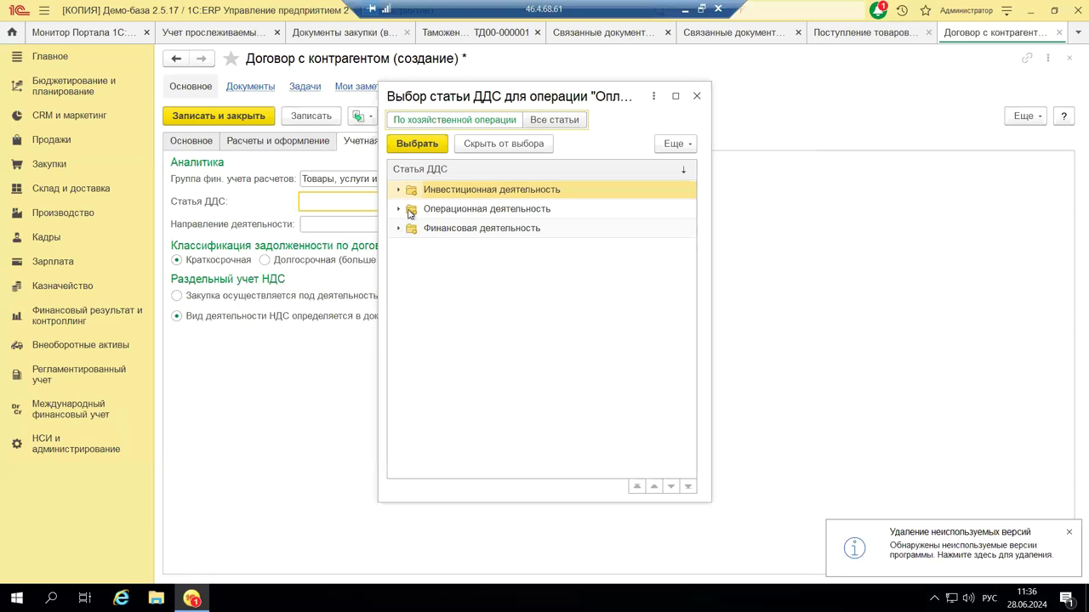
click(397, 209)
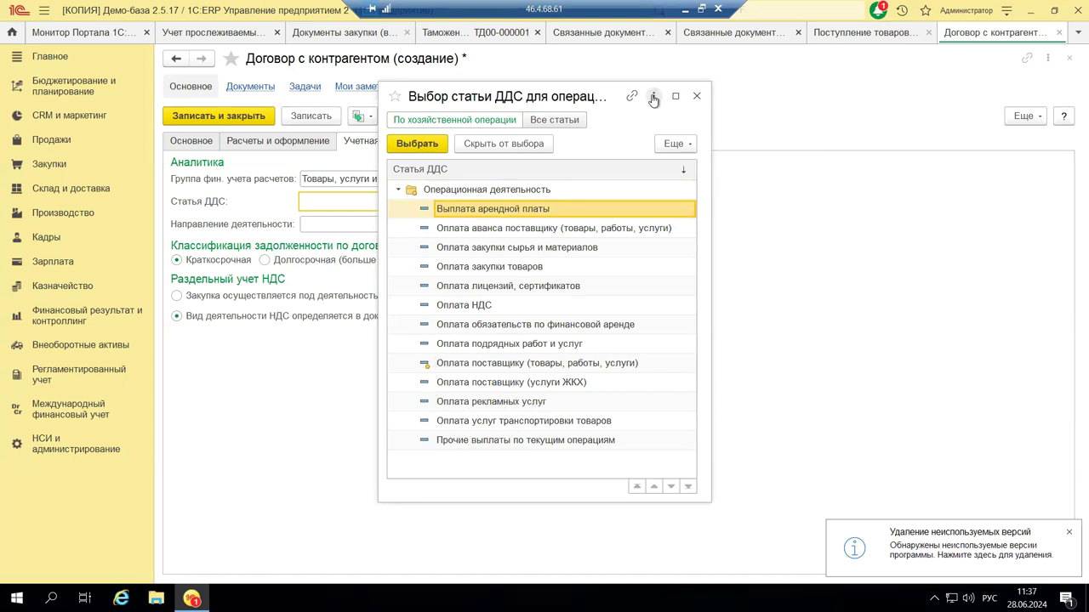
click(697, 96)
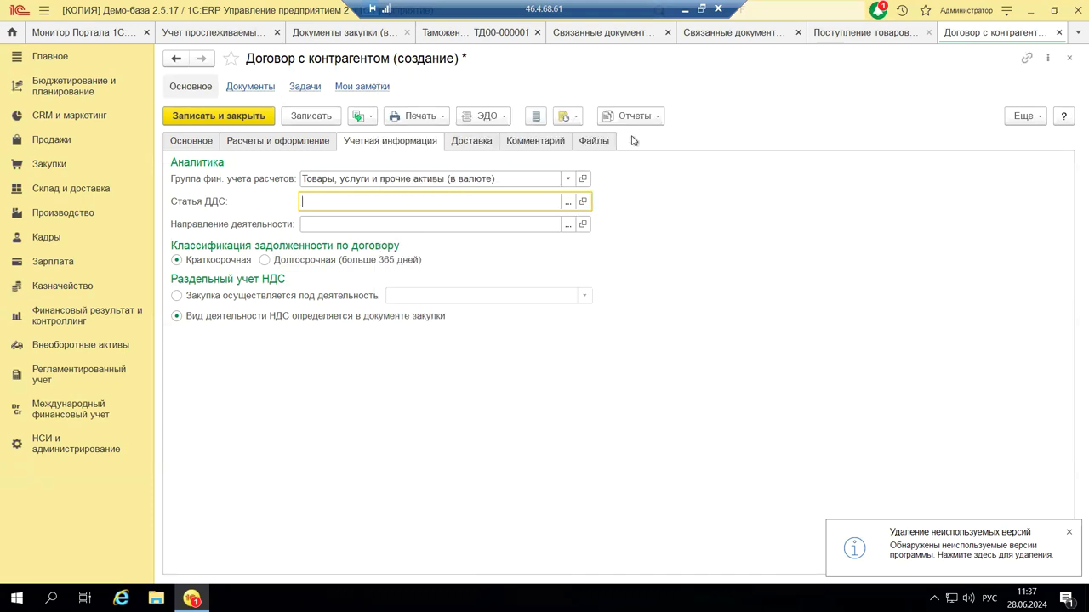
click(567, 204)
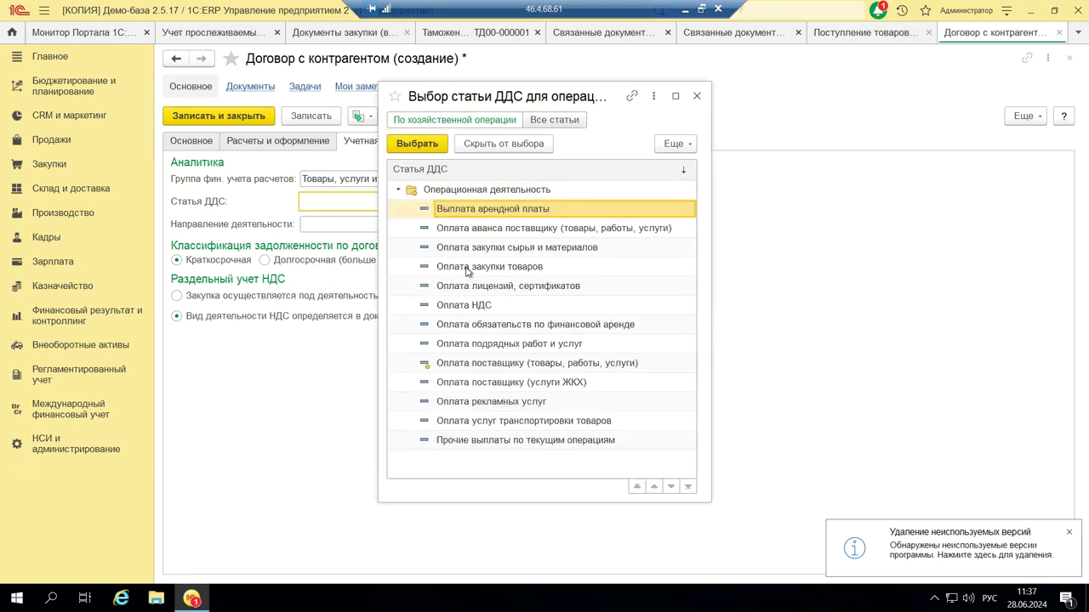
click(466, 267)
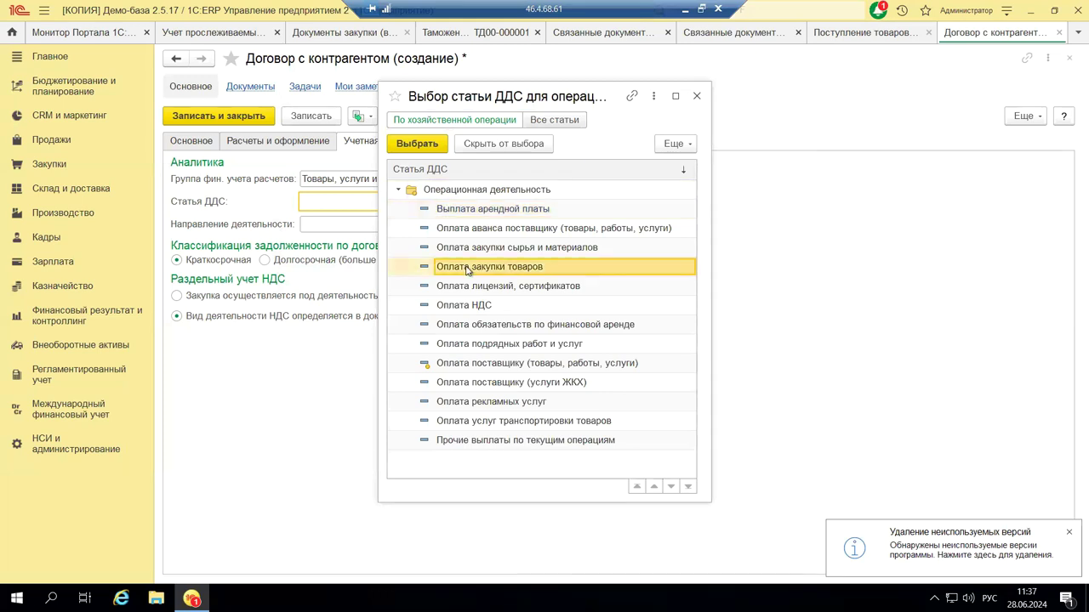
click(432, 144)
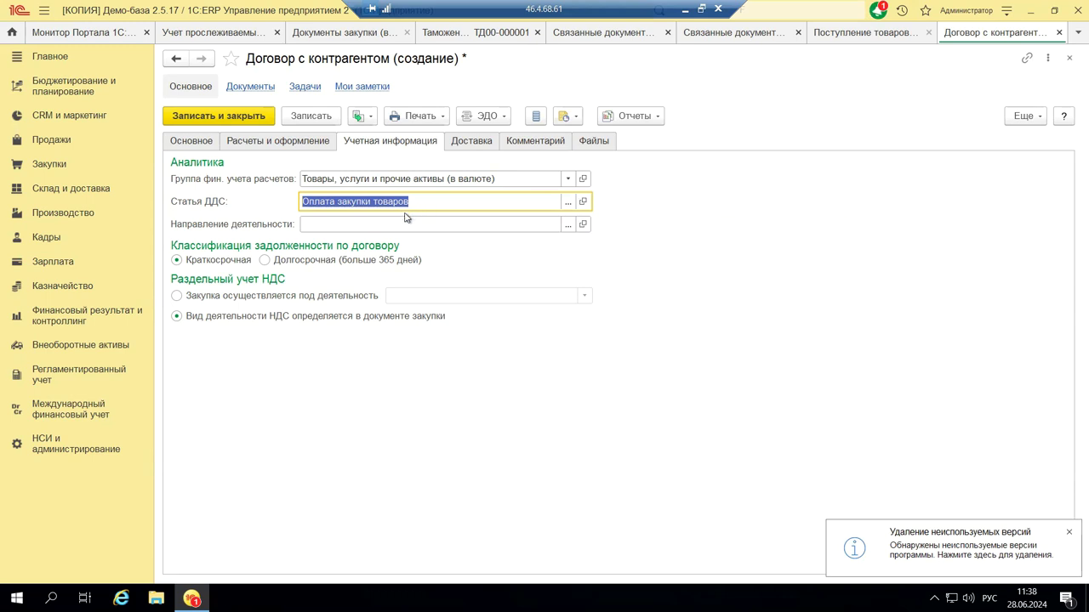
click(569, 224)
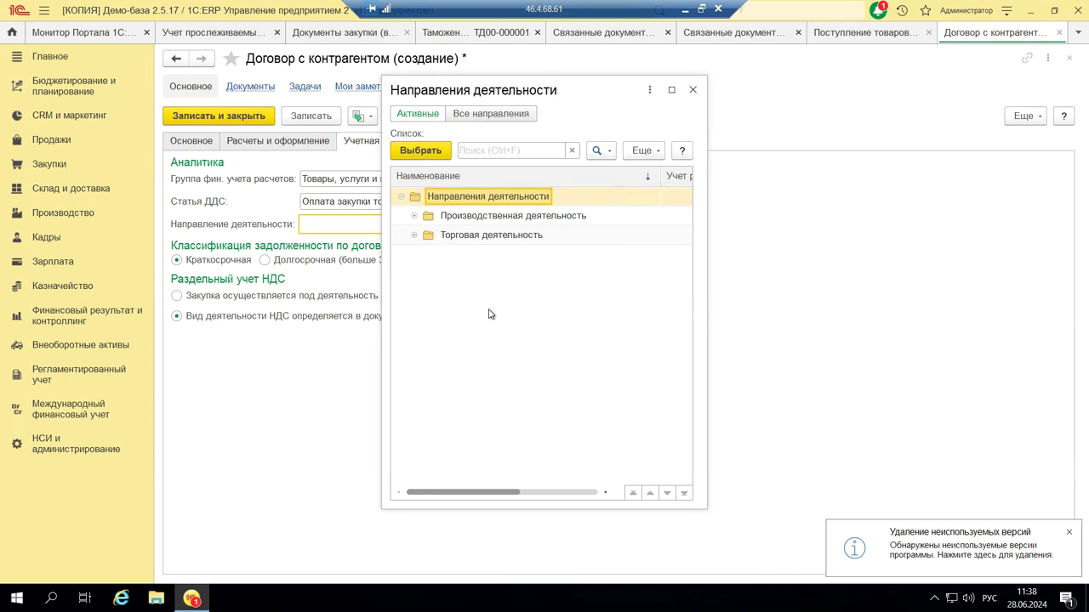
click(694, 91)
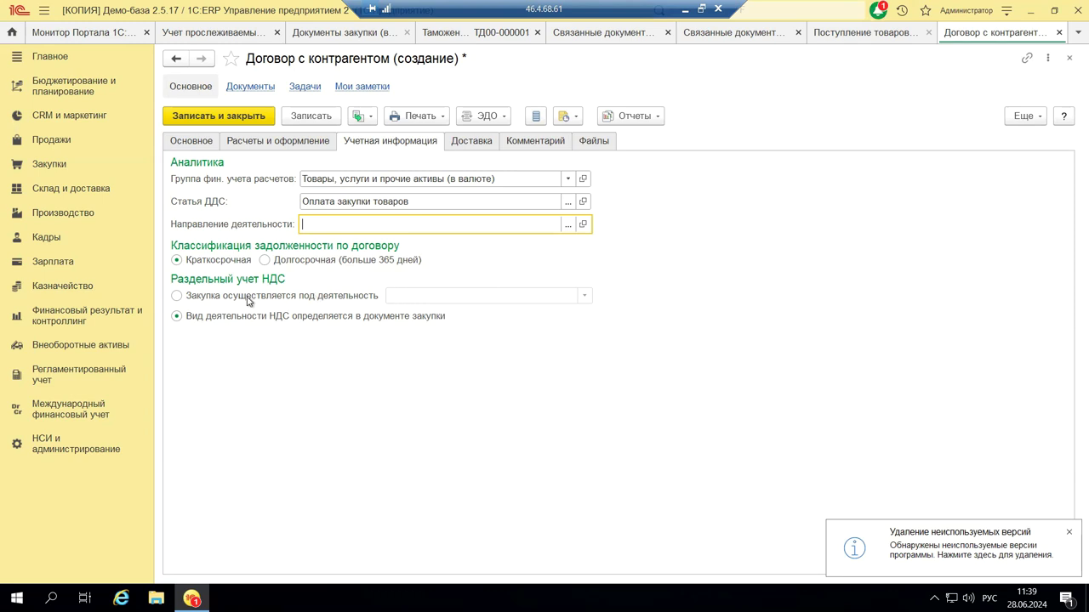
- Set the contract's delivery method to Силами поставщика до нашего склада and check the delivery address options
click(468, 143)
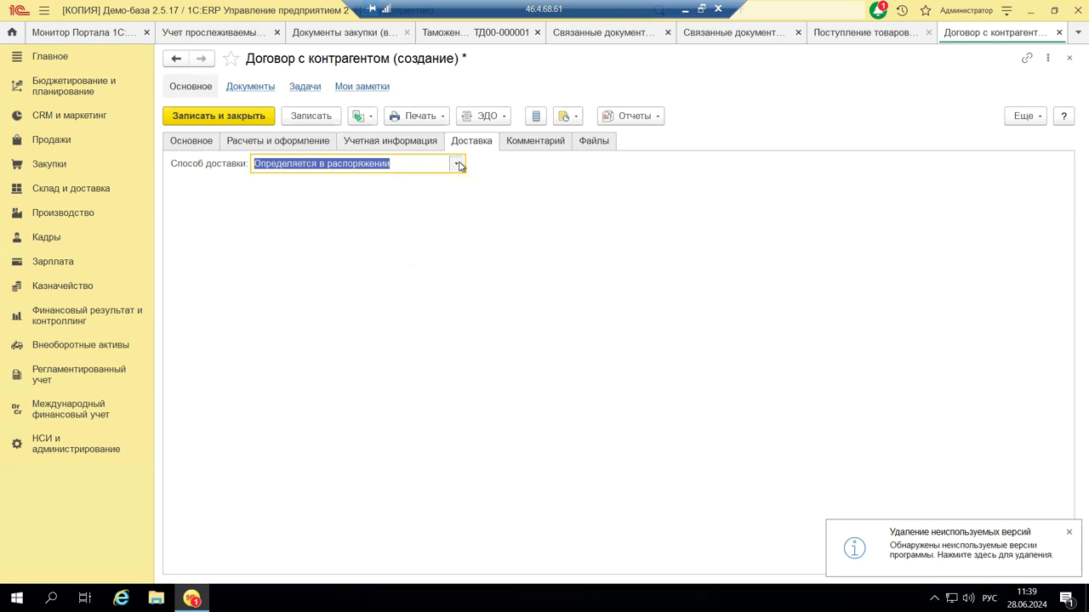
click(457, 164)
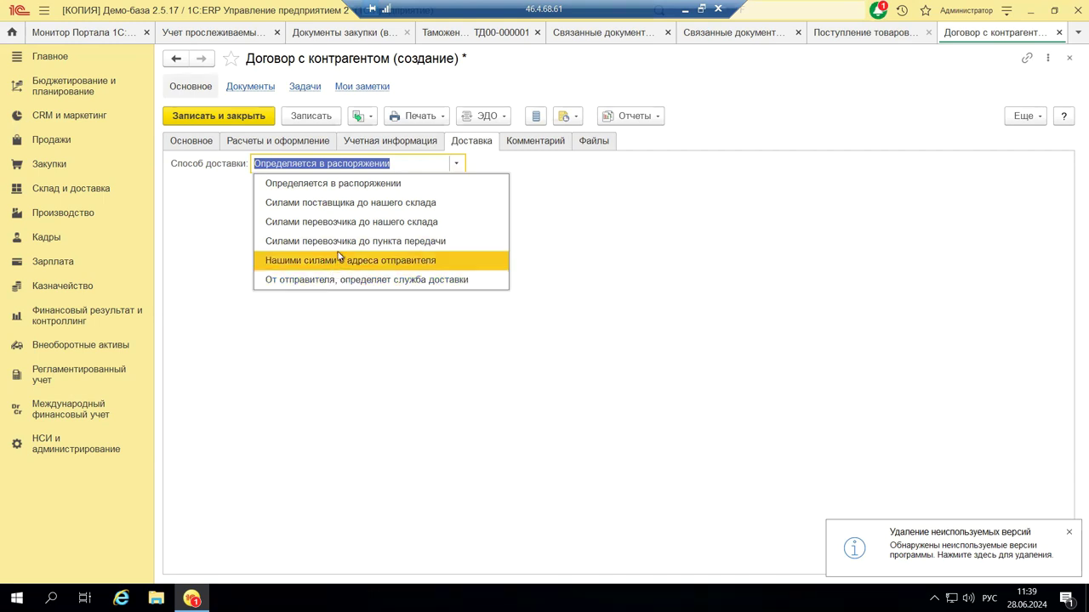
click(367, 205)
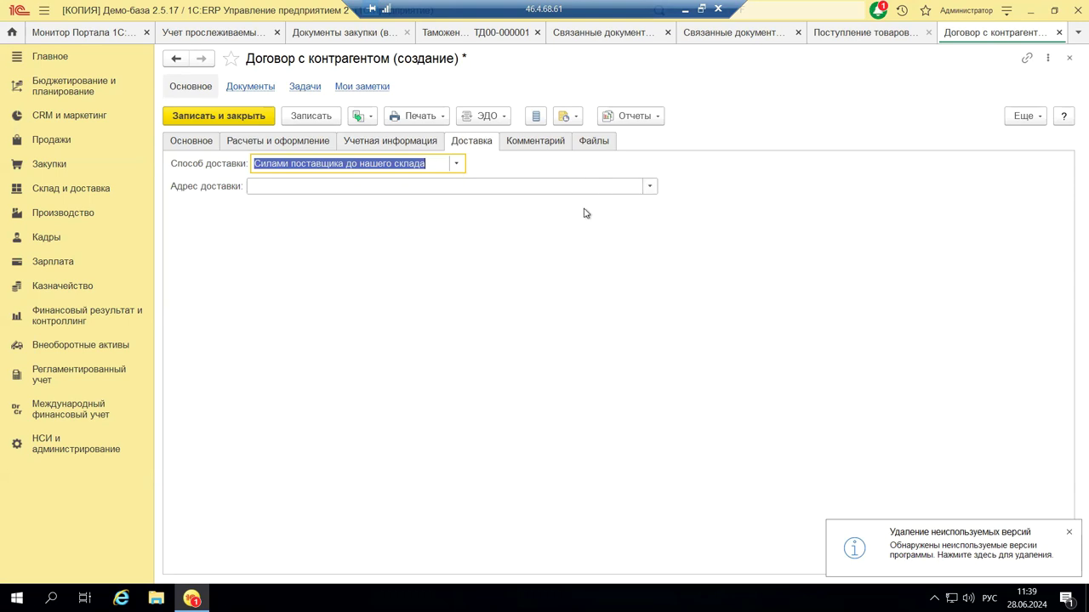
click(650, 187)
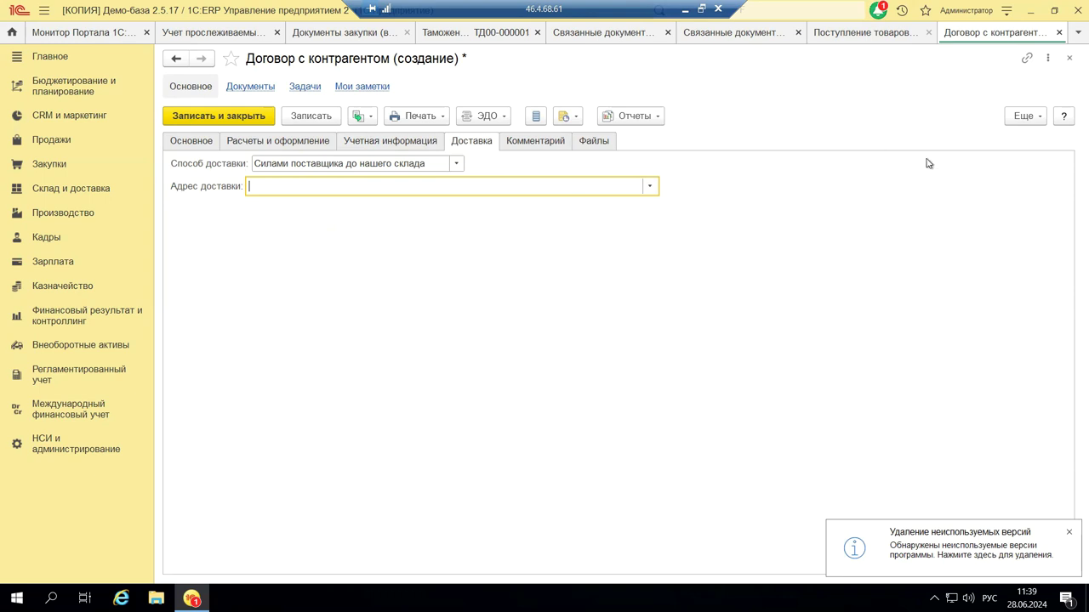
- Discard the unsaved contract along with the contract selection, and switch to the PowerPoint presentation
click(1071, 59)
click(593, 328)
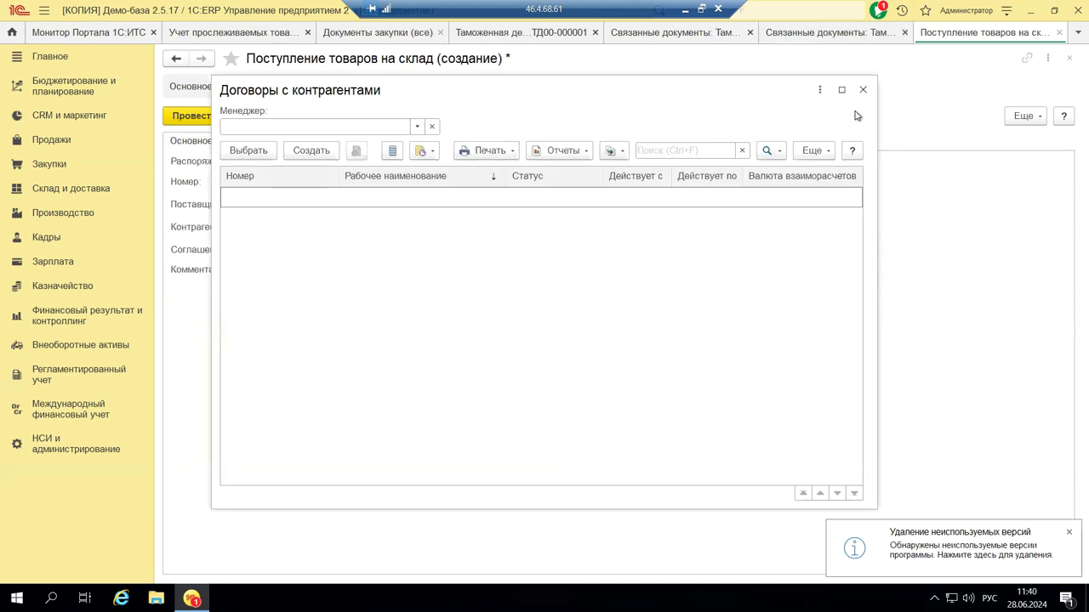
click(862, 89)
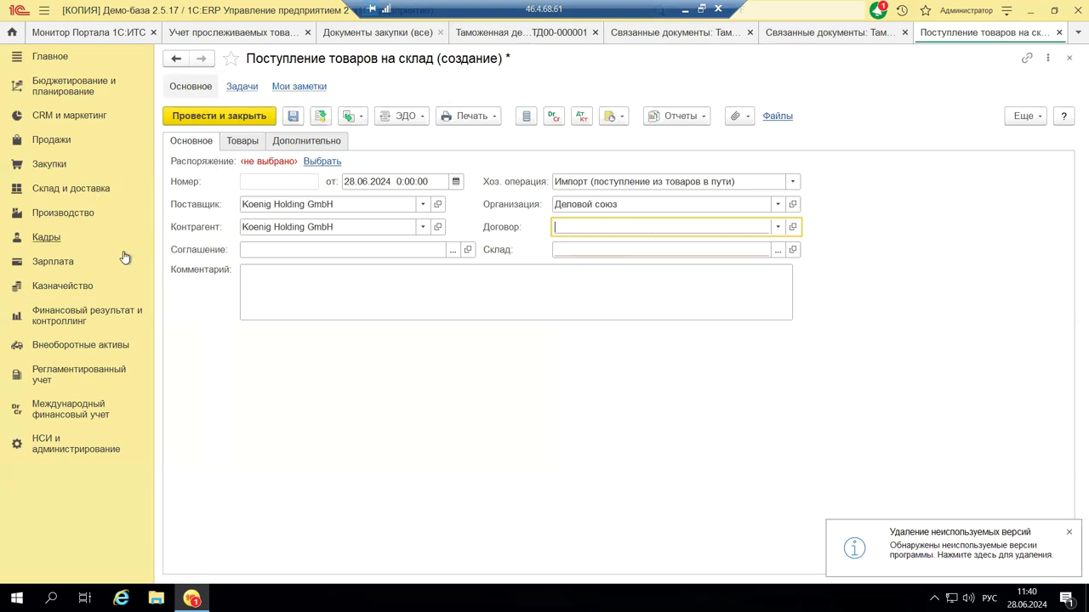
click(685, 10)
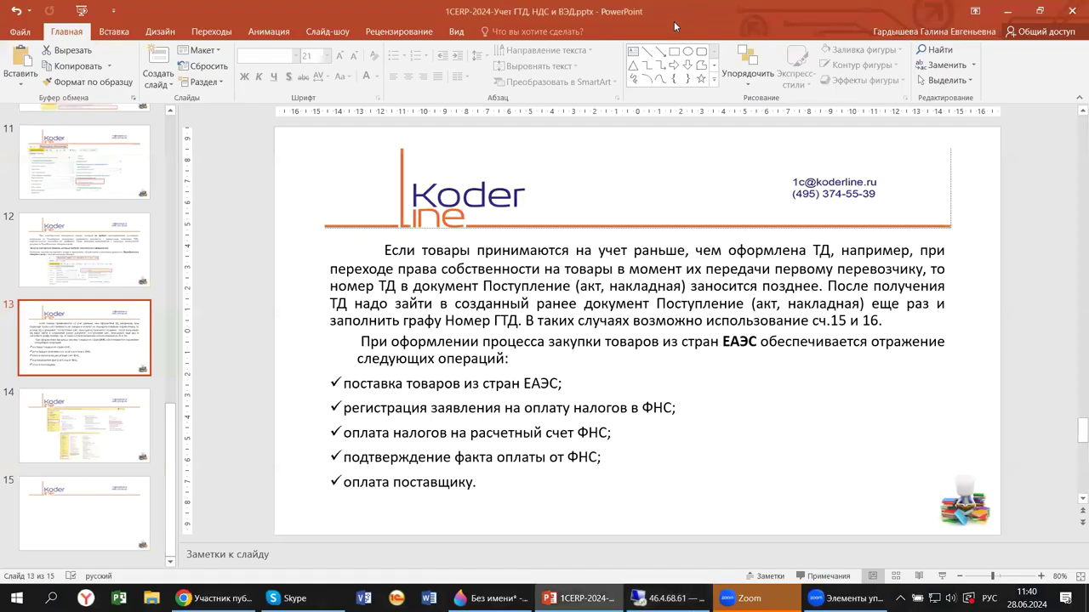
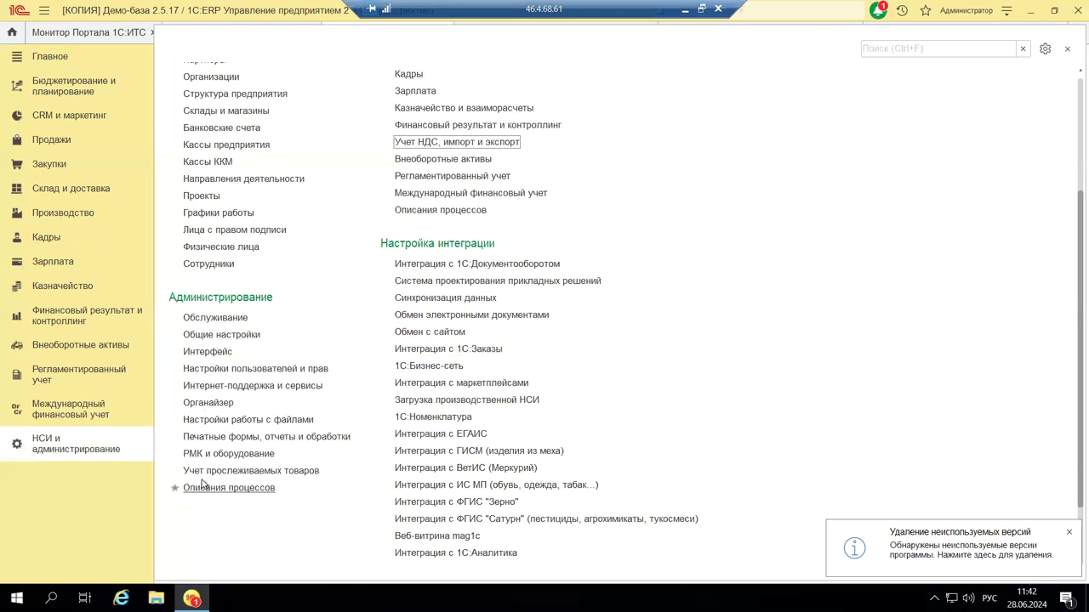
- In 1C:ERP, open Учет прослеживаемых товаров and review the sections on balance entry, balances transferred on commission, and ЕАЭС import and movement
click(264, 473)
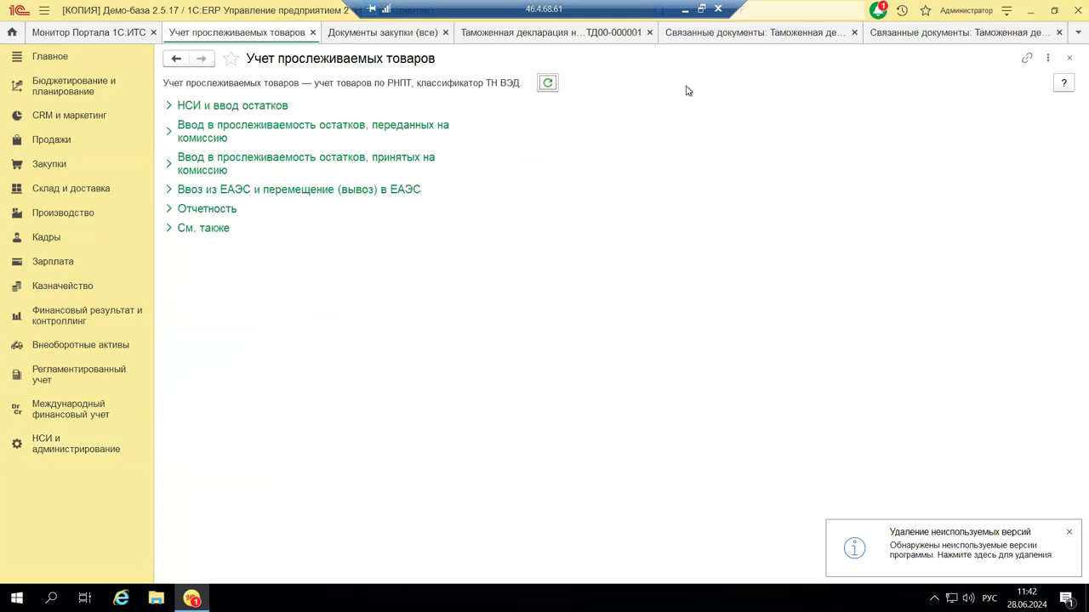
click(168, 106)
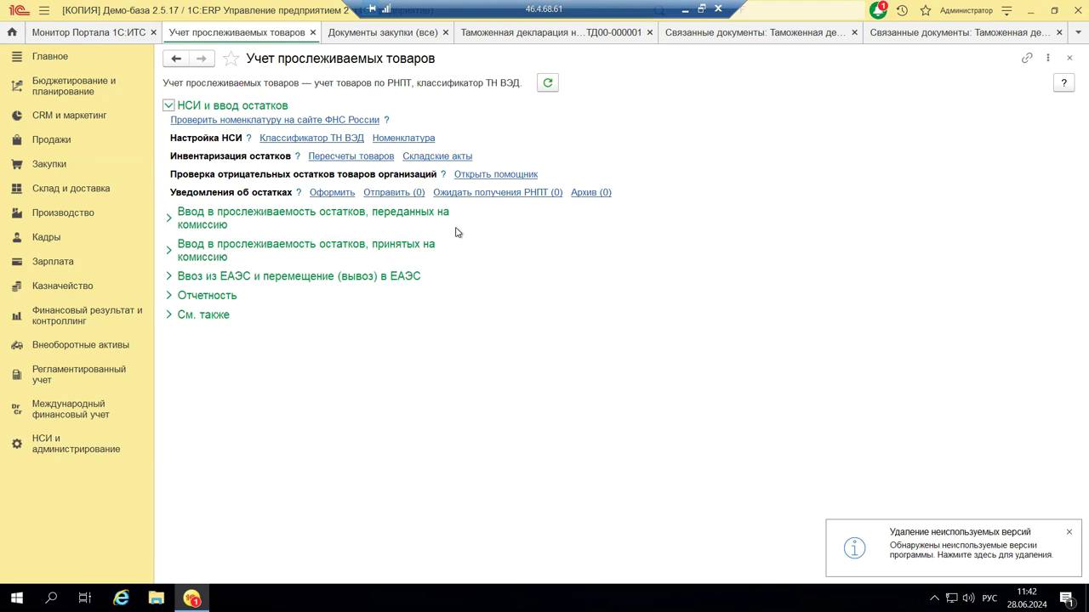
click(169, 218)
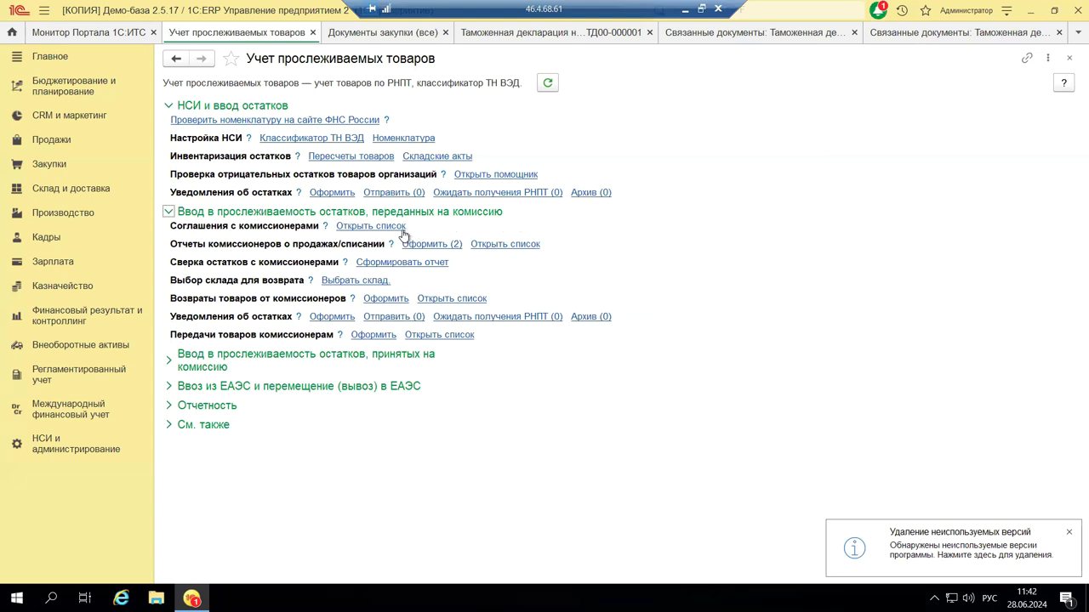
click(168, 386)
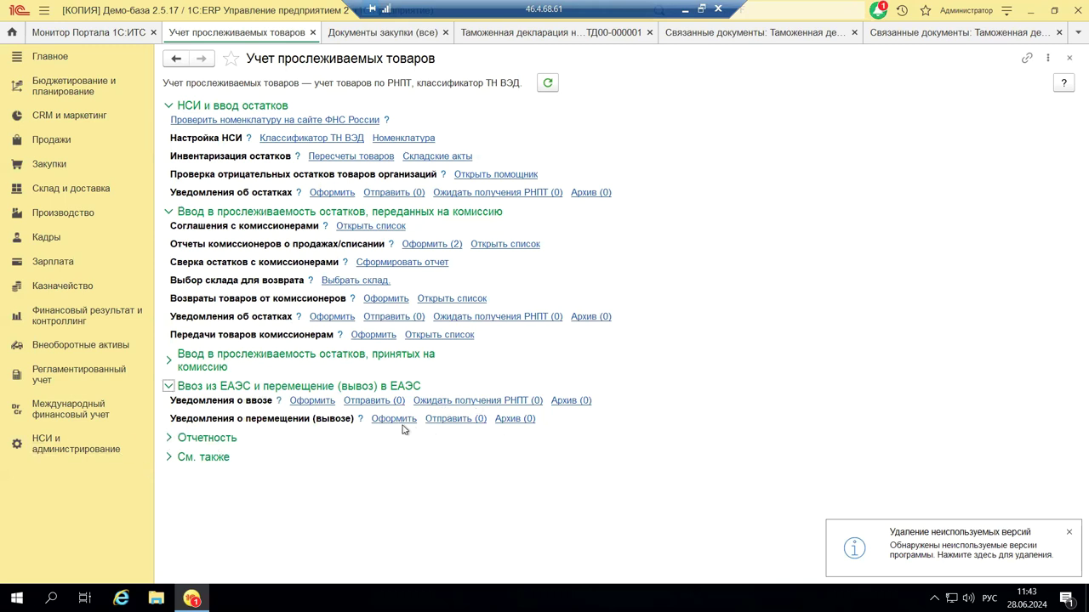
- View the import notifications awaiting РНПТ and the notification types available for creation, and close the notification list
click(457, 402)
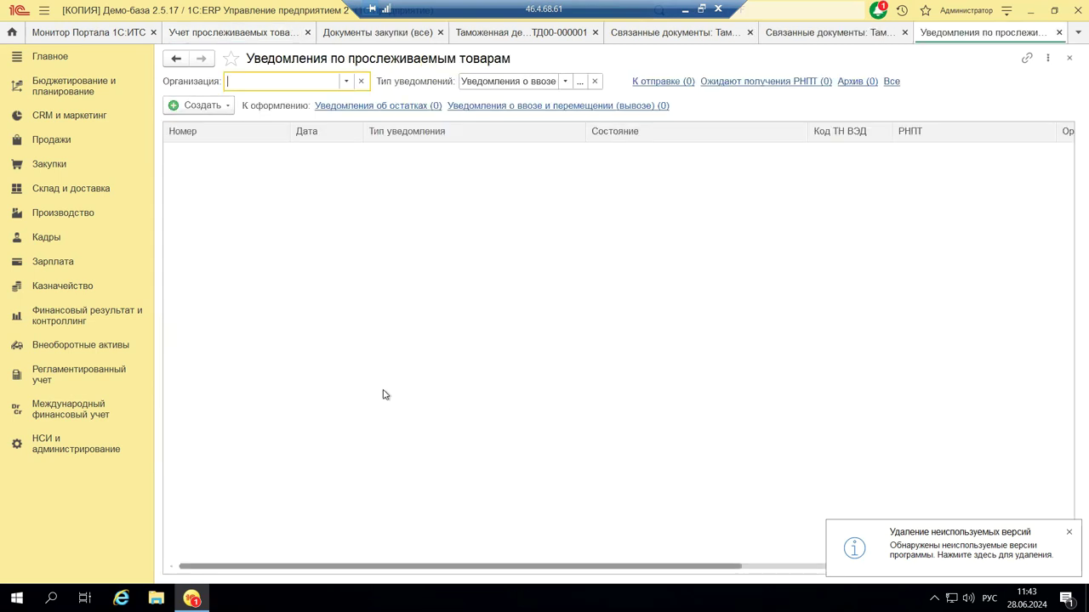
click(202, 106)
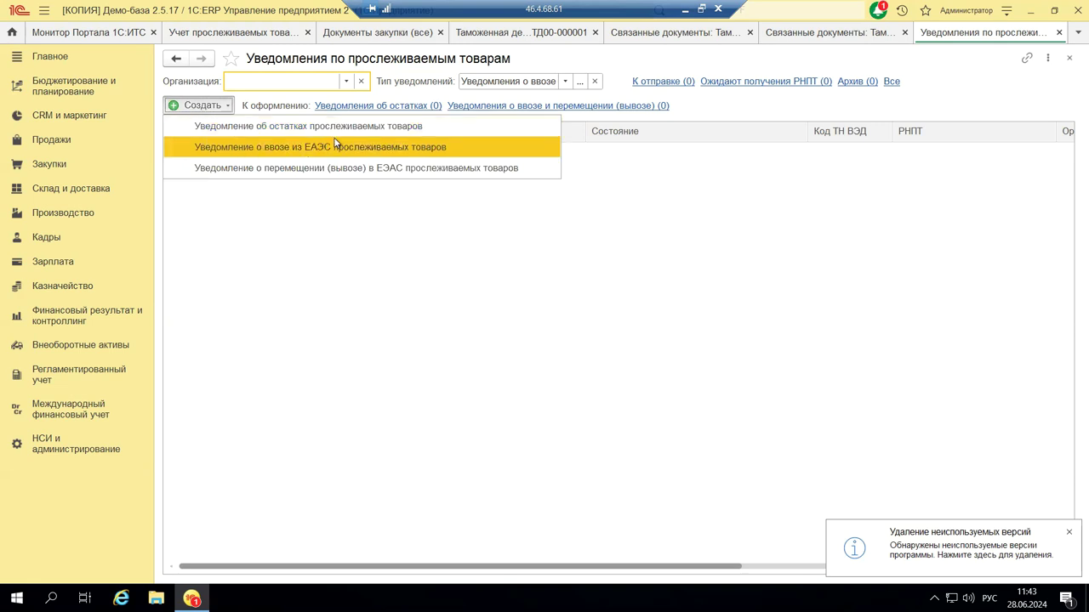
click(1070, 58)
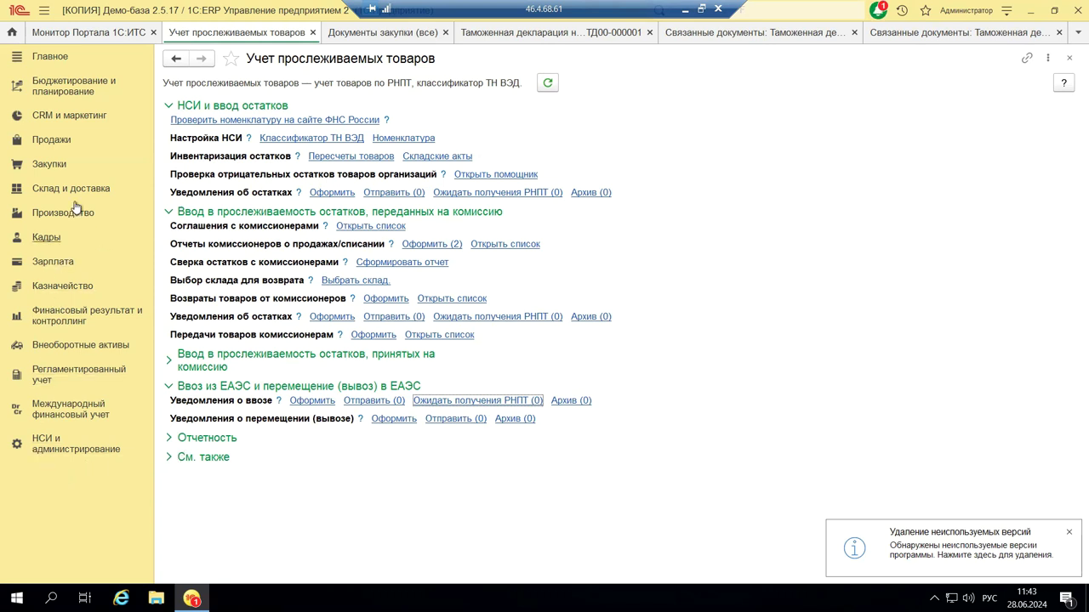
- Locate the Учет прослеживаемых товаров workspace in both the Закупки and НСИ и администрирование sections
click(50, 165)
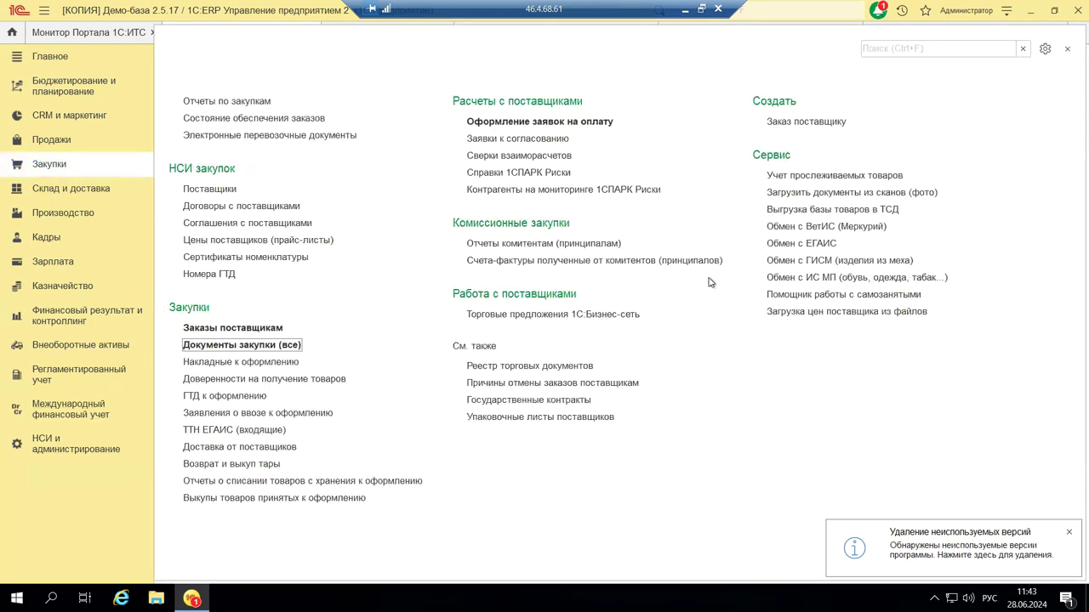
click(791, 176)
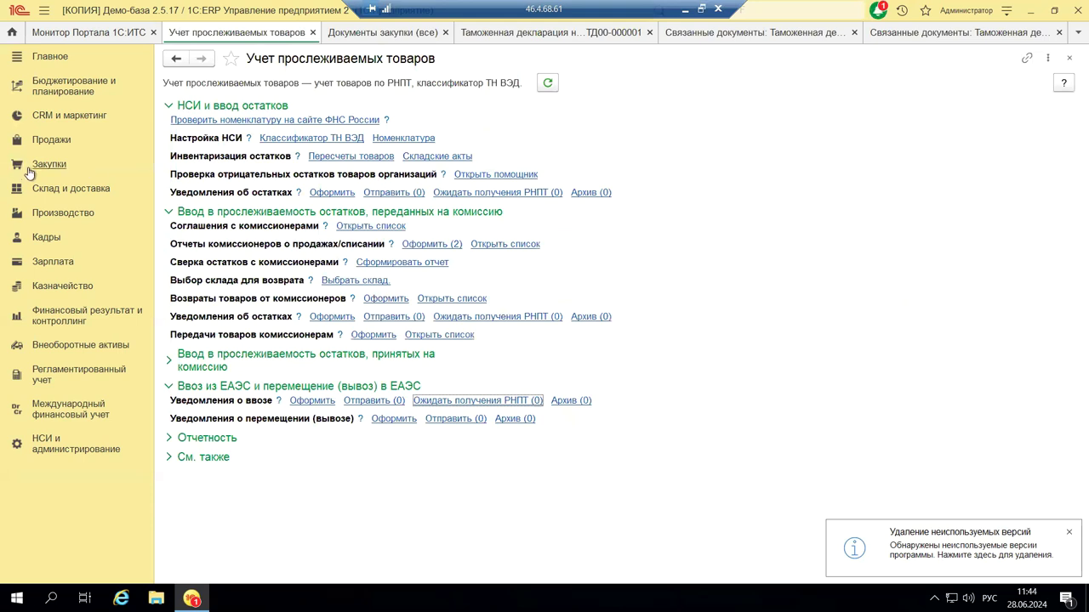
click(58, 452)
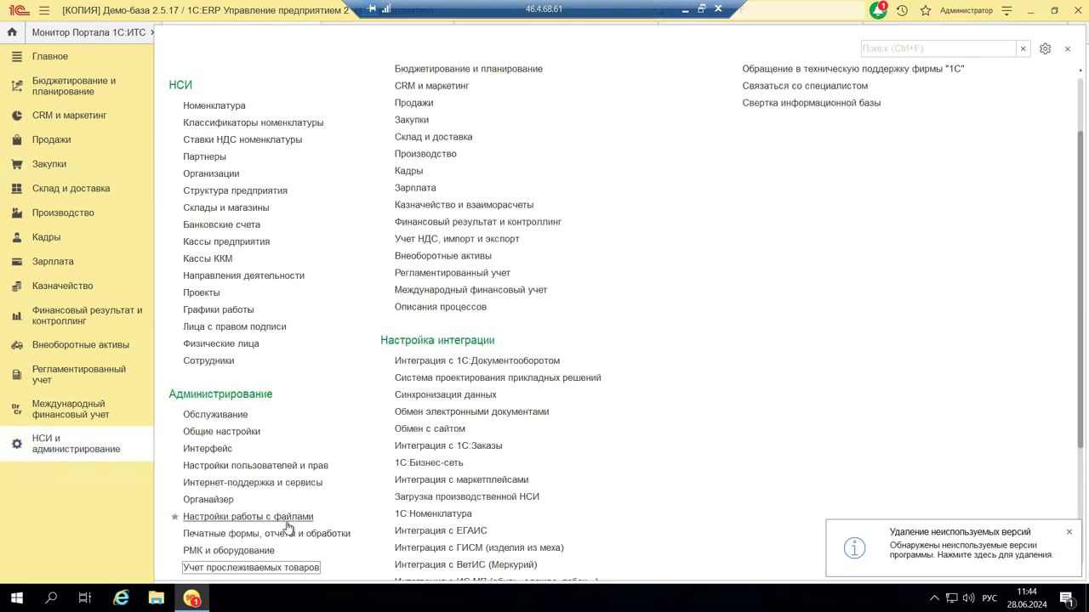
scroll(279, 554, down, 3)
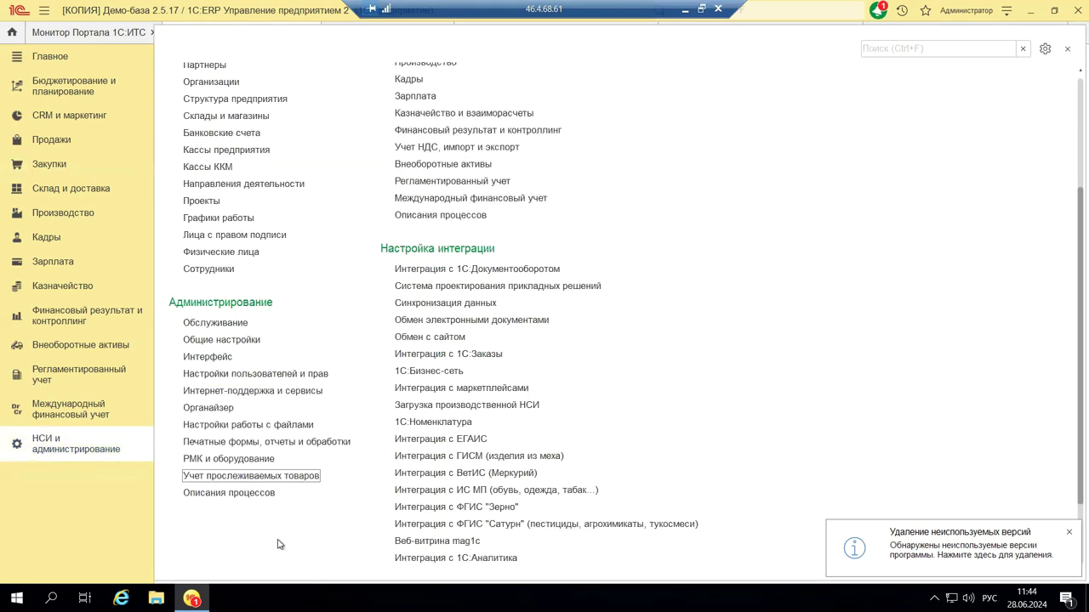
- Open Учет прослеживаемых товаров, review its Отчетность and См. также sections, and close the workspace
click(266, 479)
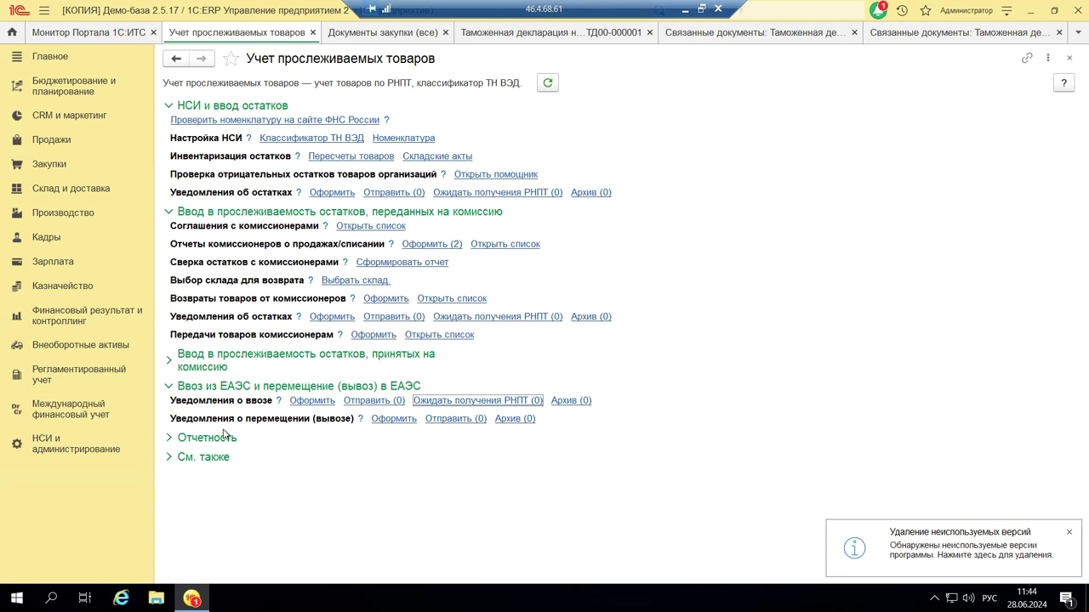
click(188, 443)
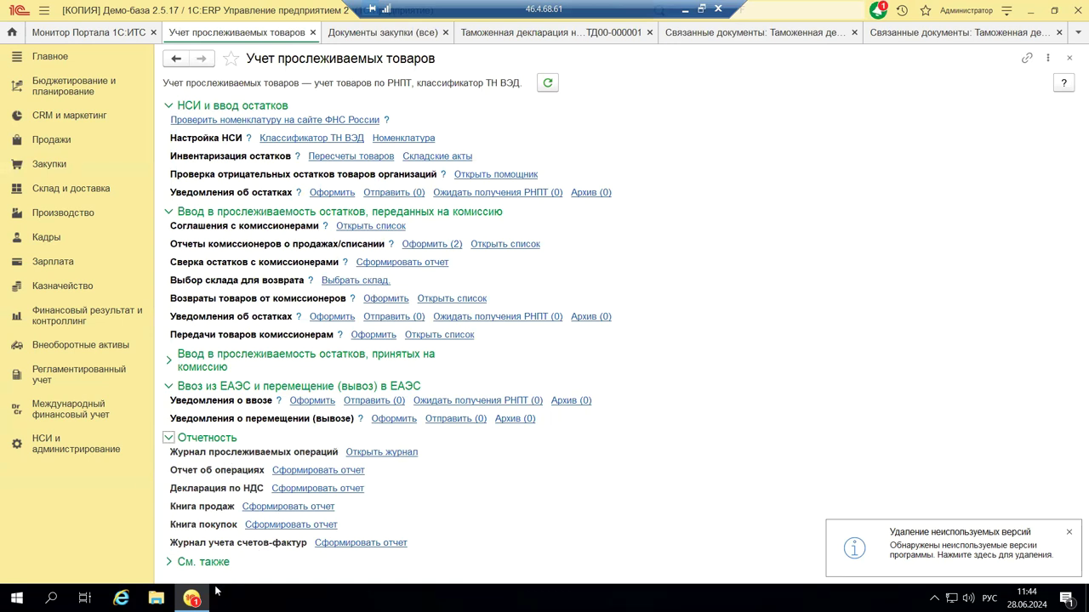
click(170, 564)
scroll(429, 522, down, 2)
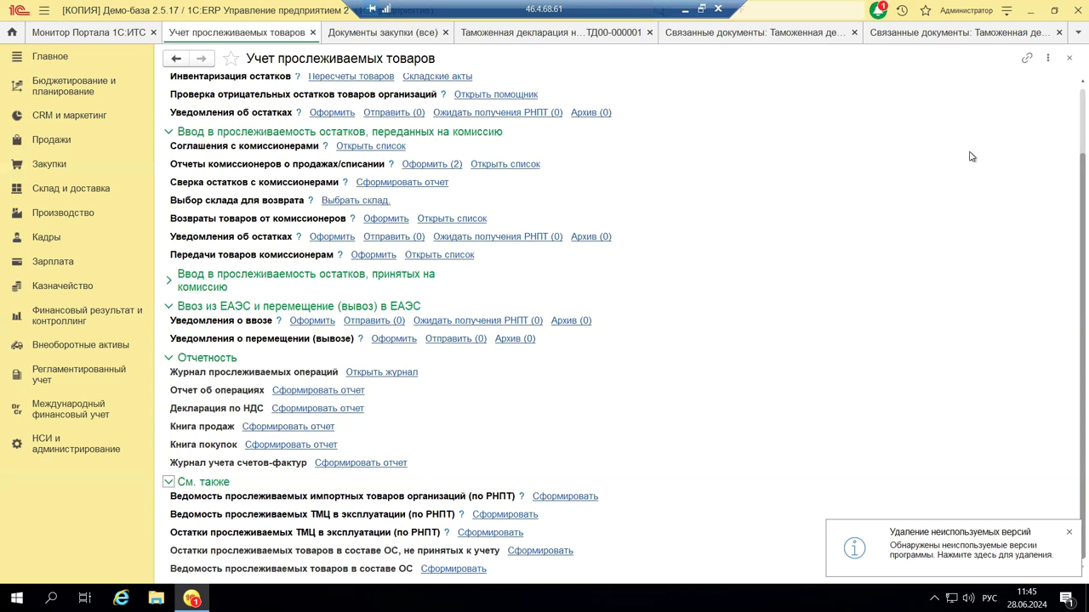
click(1070, 62)
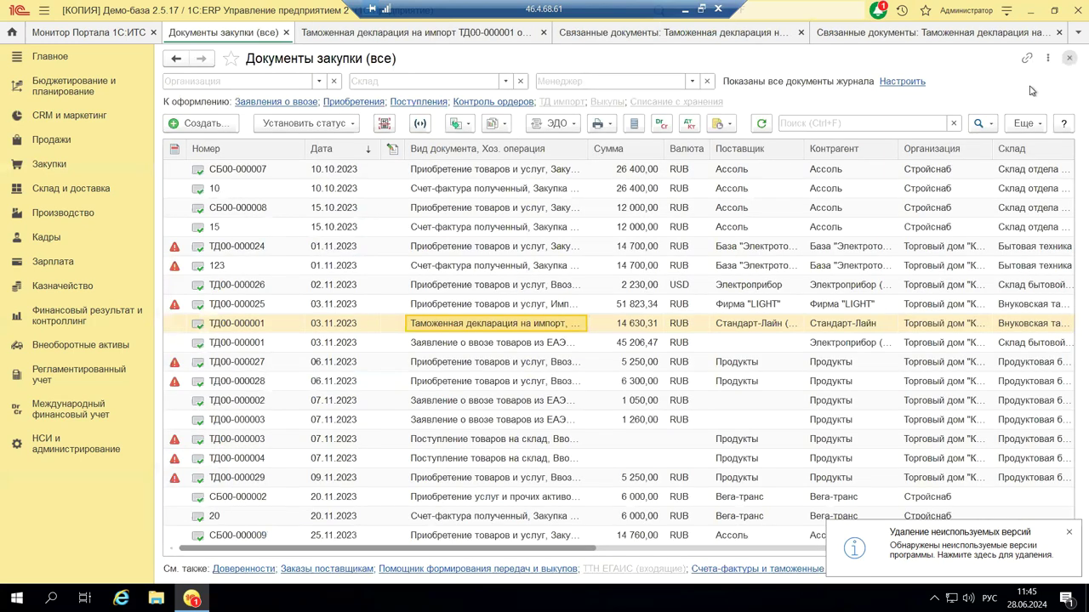
- Open the Анализ активности пользователей report from the administrator reports in the Обслуживание settings of НСИ и администрирование
click(48, 458)
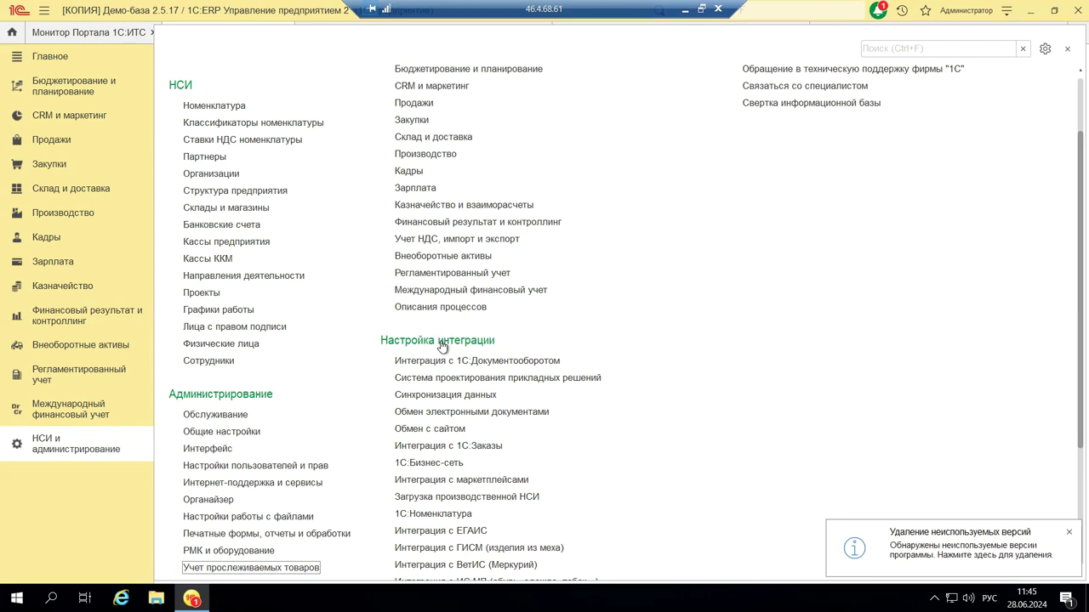
scroll(441, 345, up, 2)
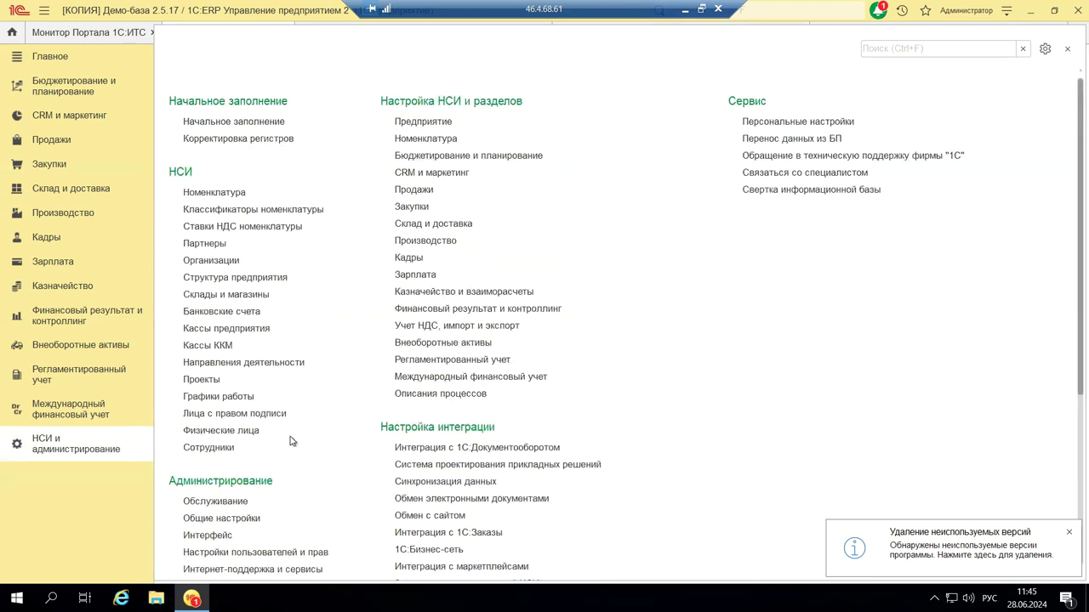
scroll(299, 445, down, 2)
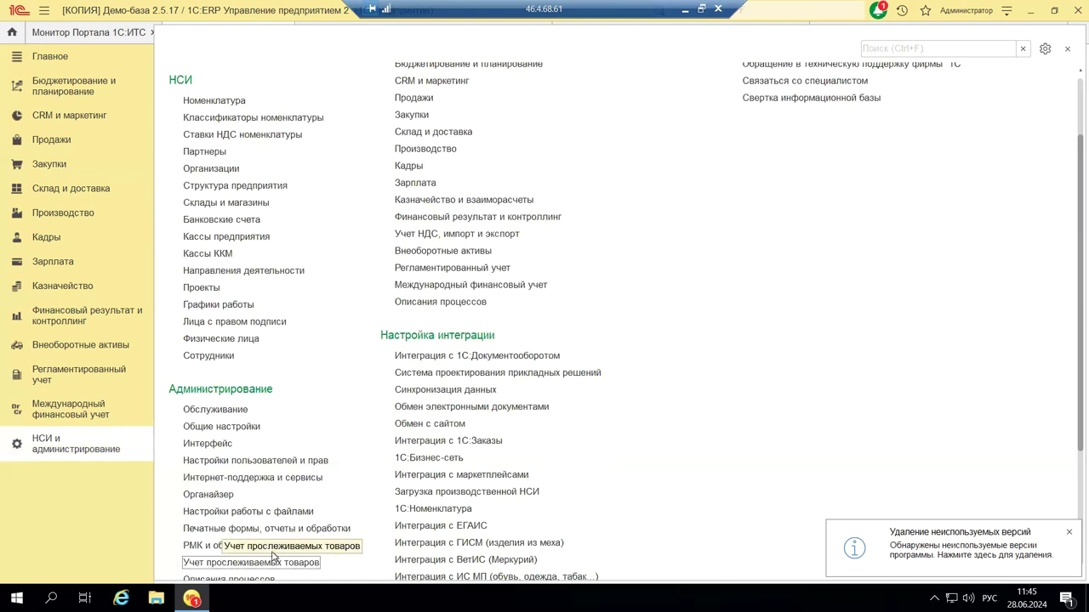
click(215, 412)
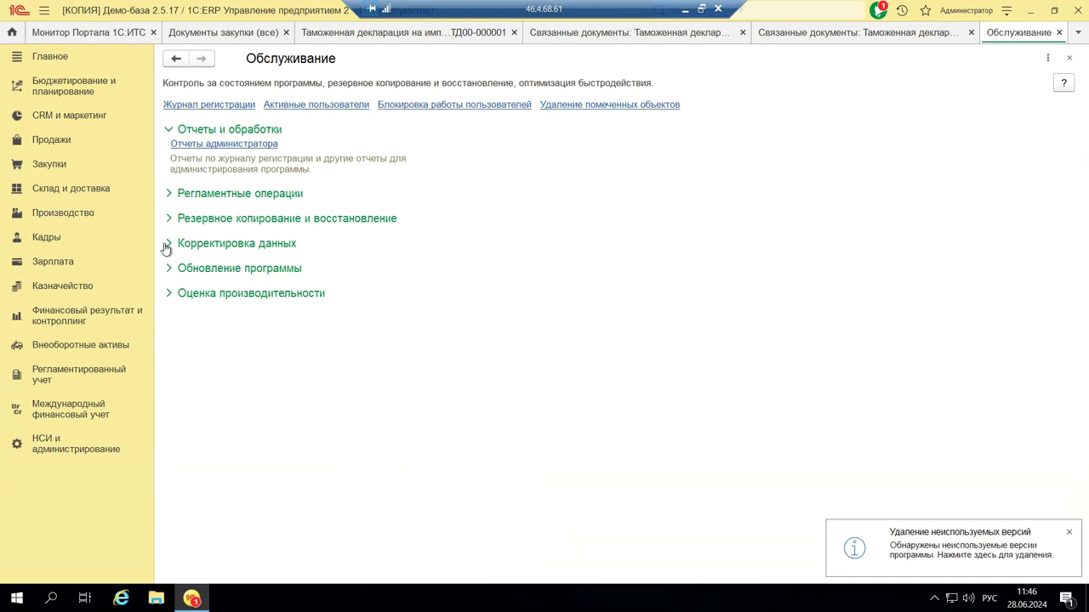
click(242, 144)
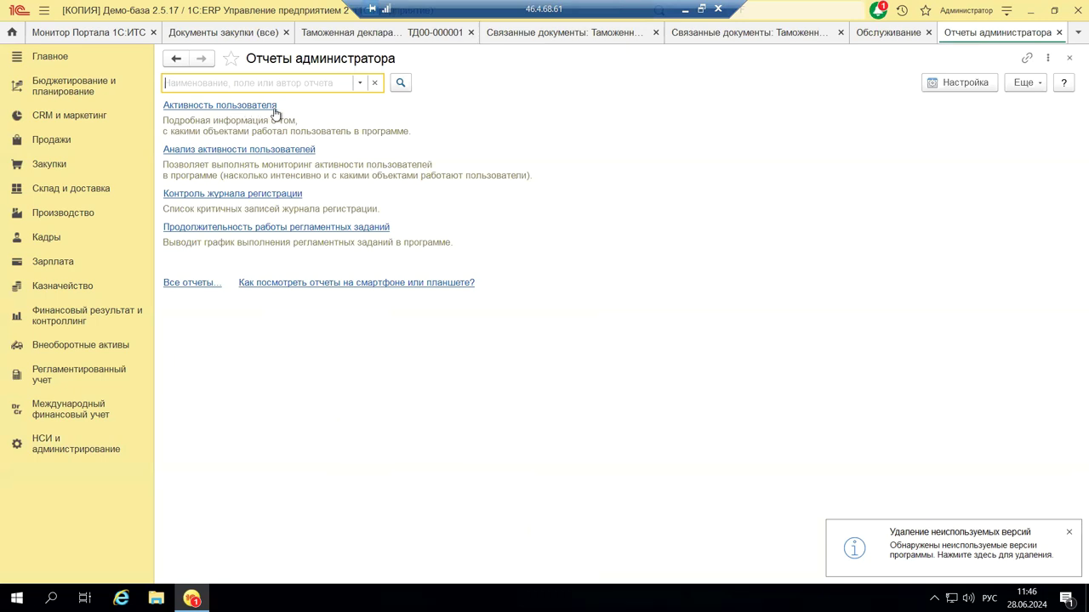
click(213, 150)
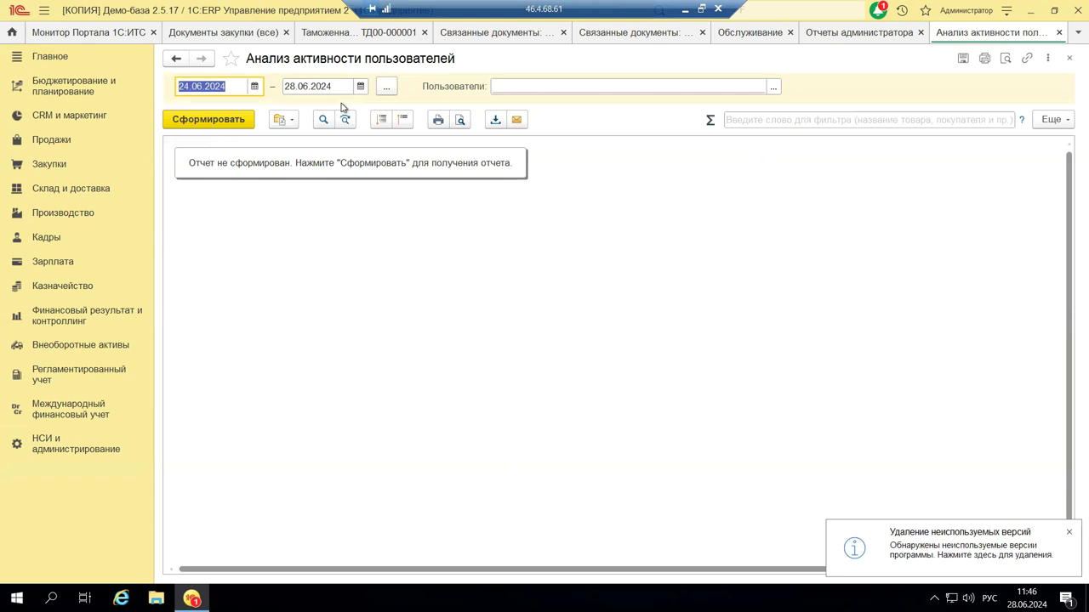
- Set the start date of the user activity report period to 01.01.2024
click(255, 86)
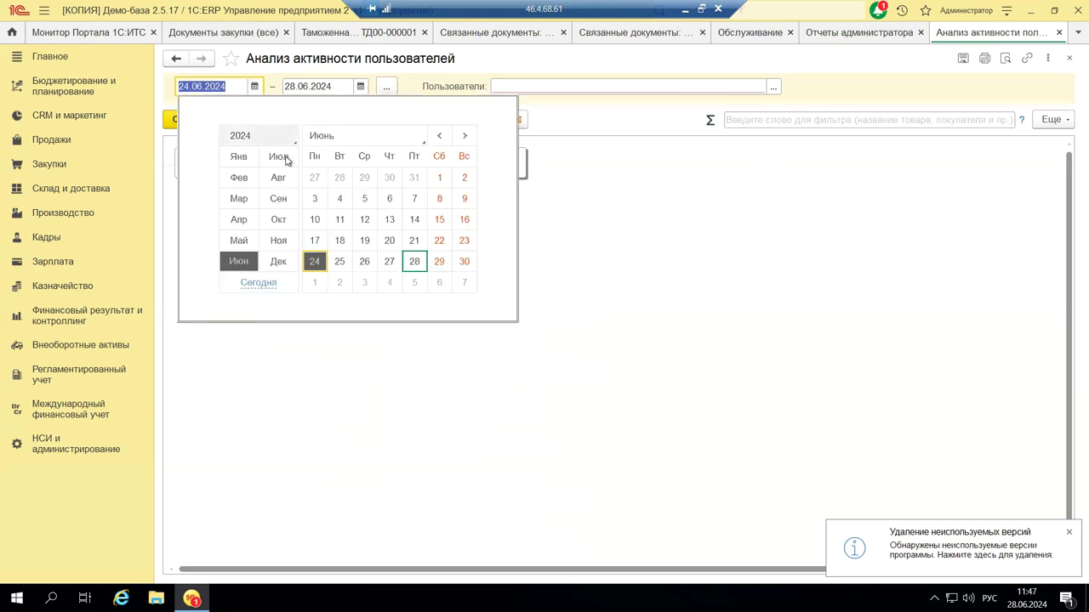
click(239, 156)
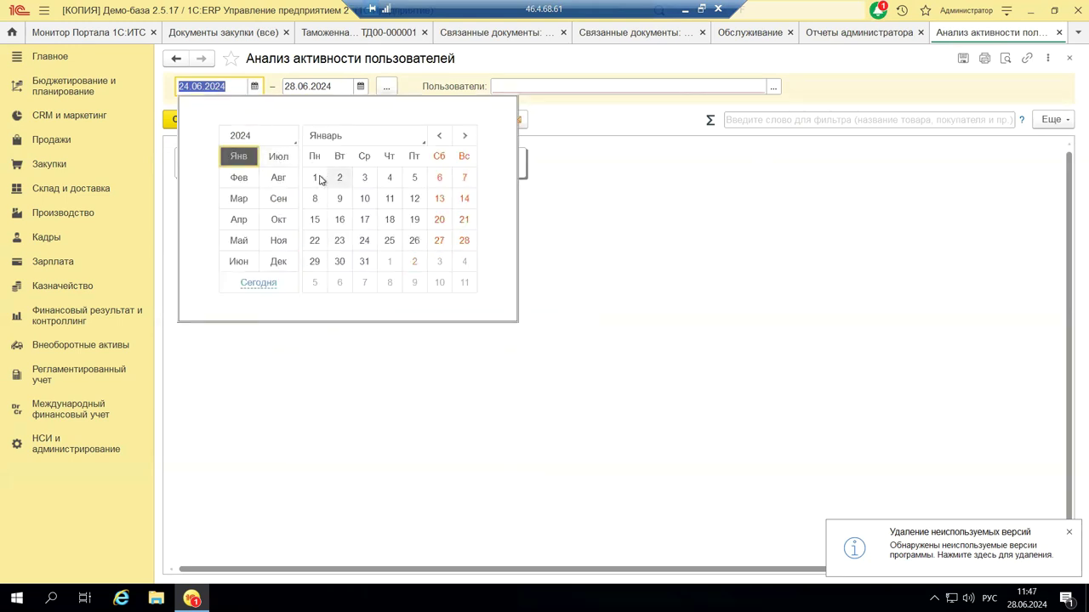
click(315, 177)
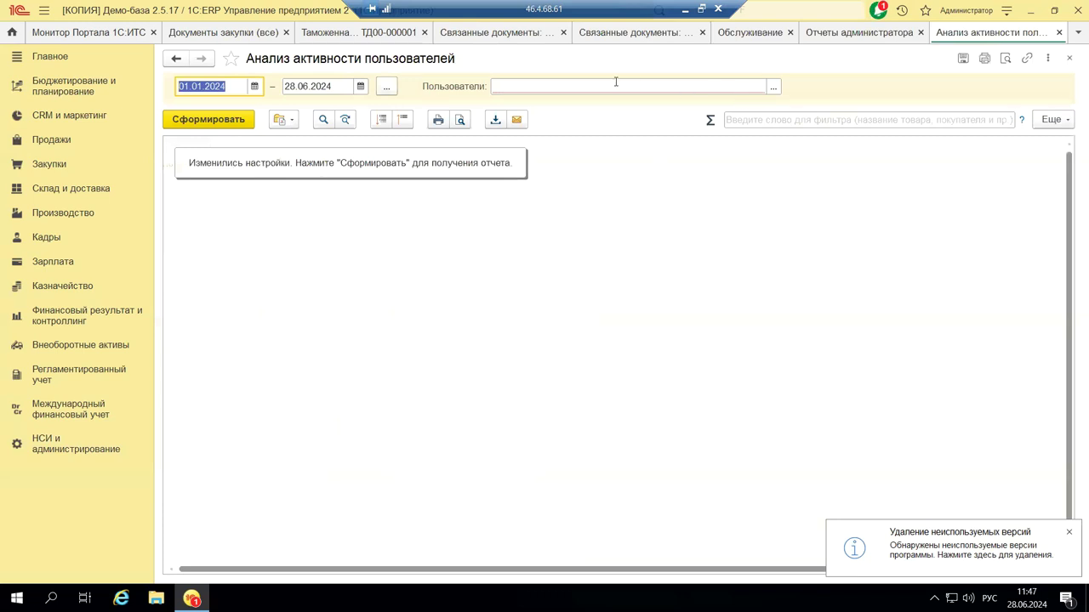
- Filter the user activity report by the Администраторы and Бухгалтеры user groups and generate it
click(772, 88)
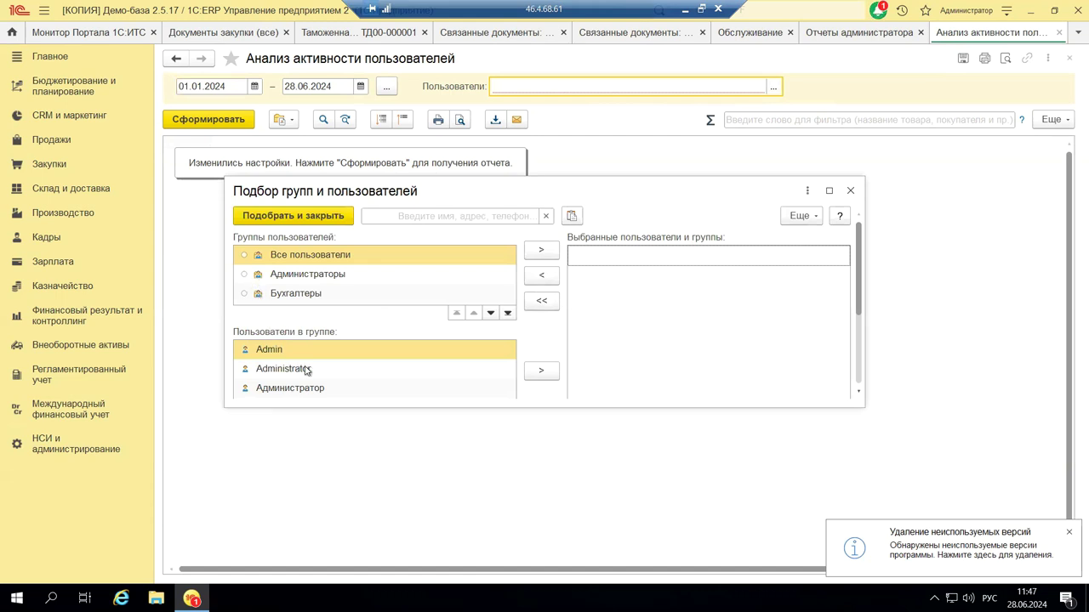
click(330, 277)
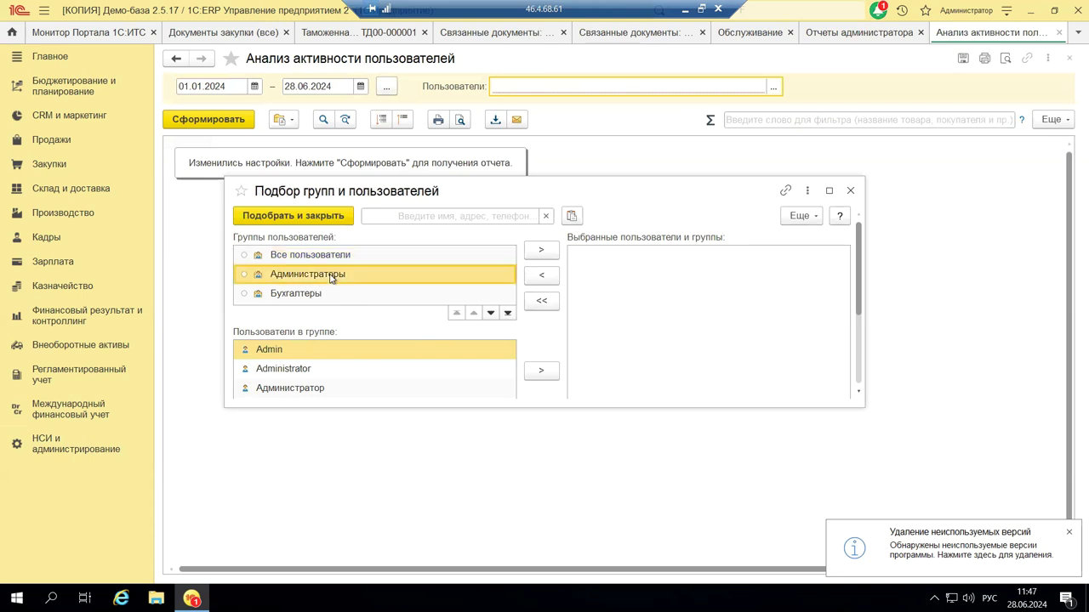
click(541, 251)
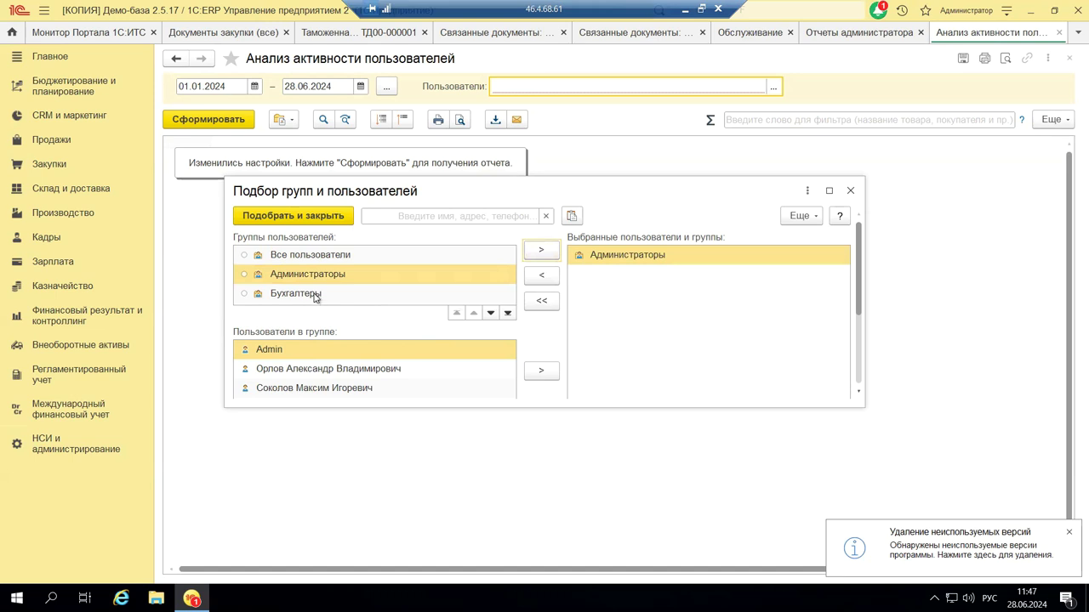
click(315, 294)
click(543, 250)
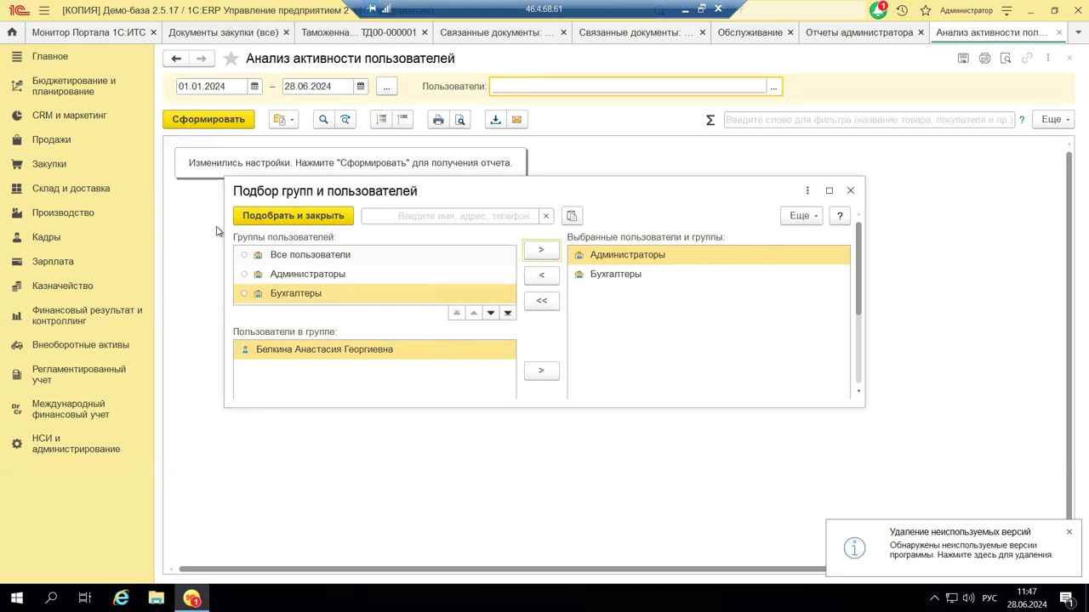
click(264, 218)
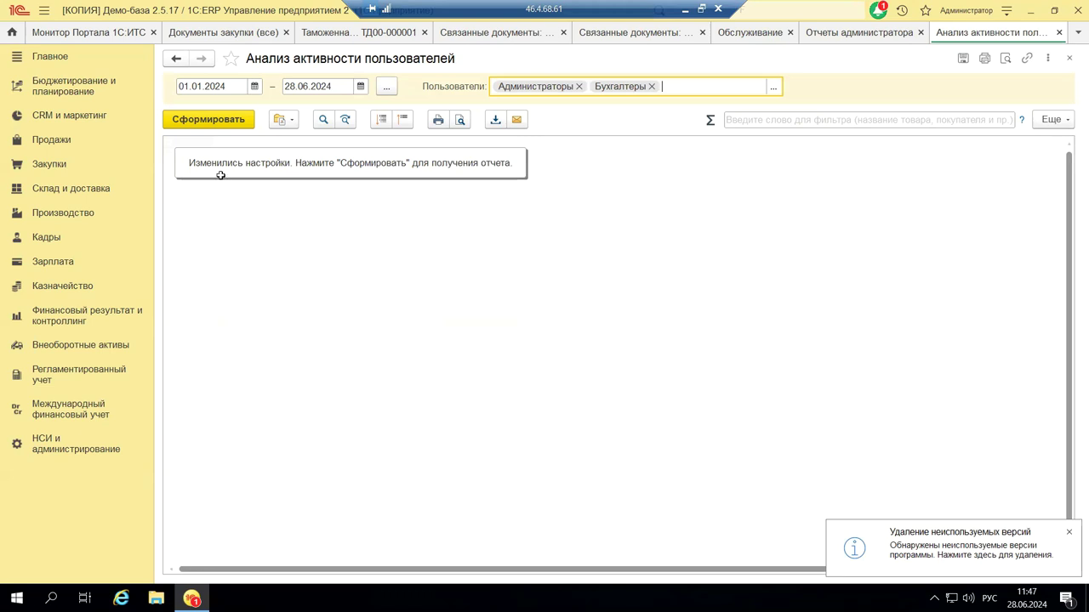
click(207, 120)
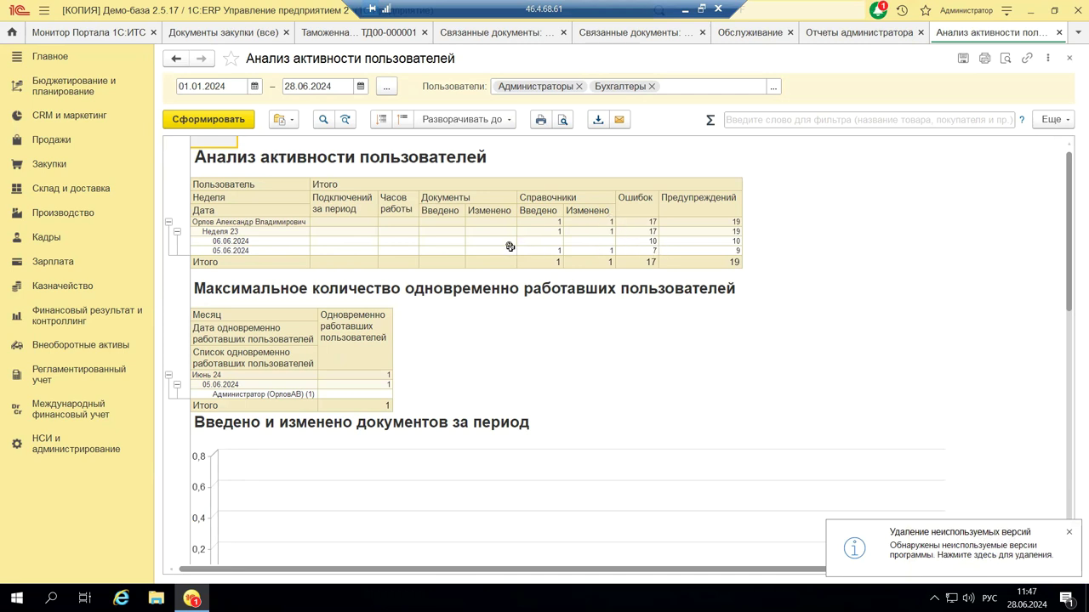
- Examine the report's error figures and its charts of entered and changed documents and catalogs, and close the report and the administrator reports list
click(637, 241)
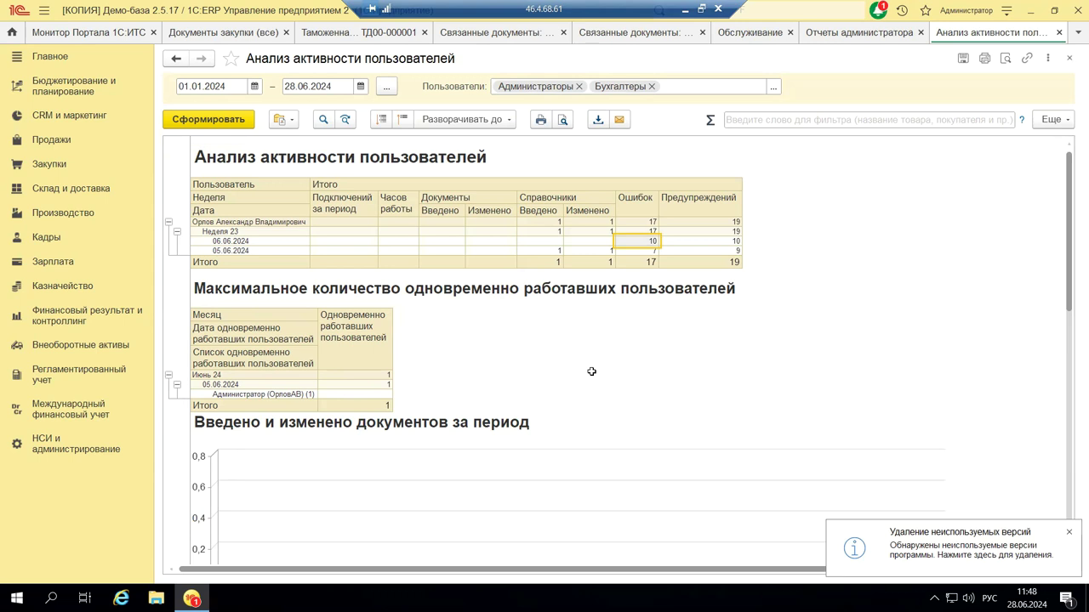
scroll(592, 372, down, 3)
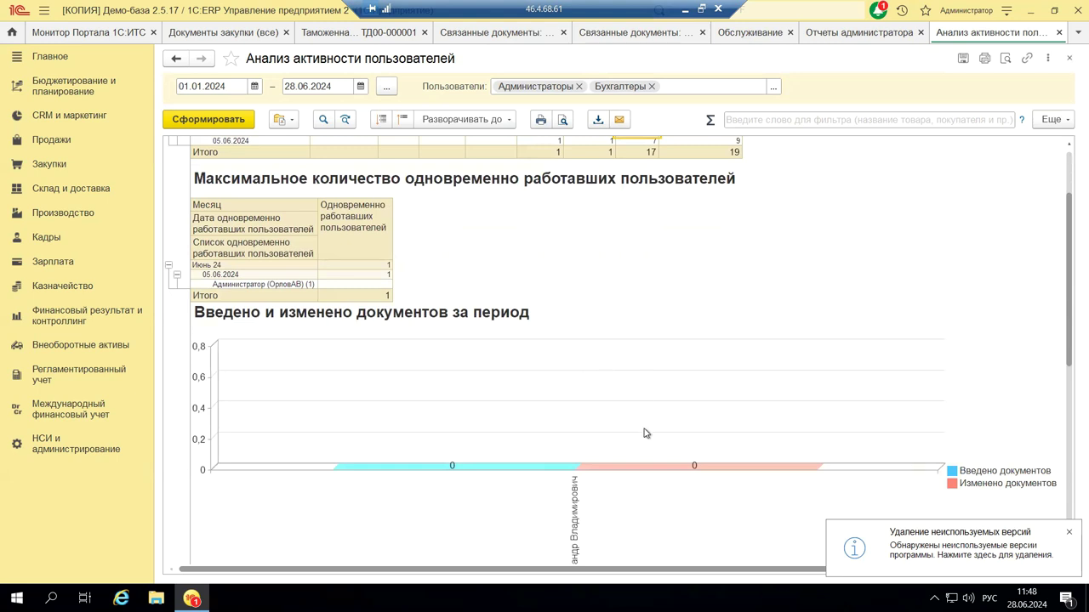
scroll(555, 423, down, 2)
scroll(552, 420, down, 2)
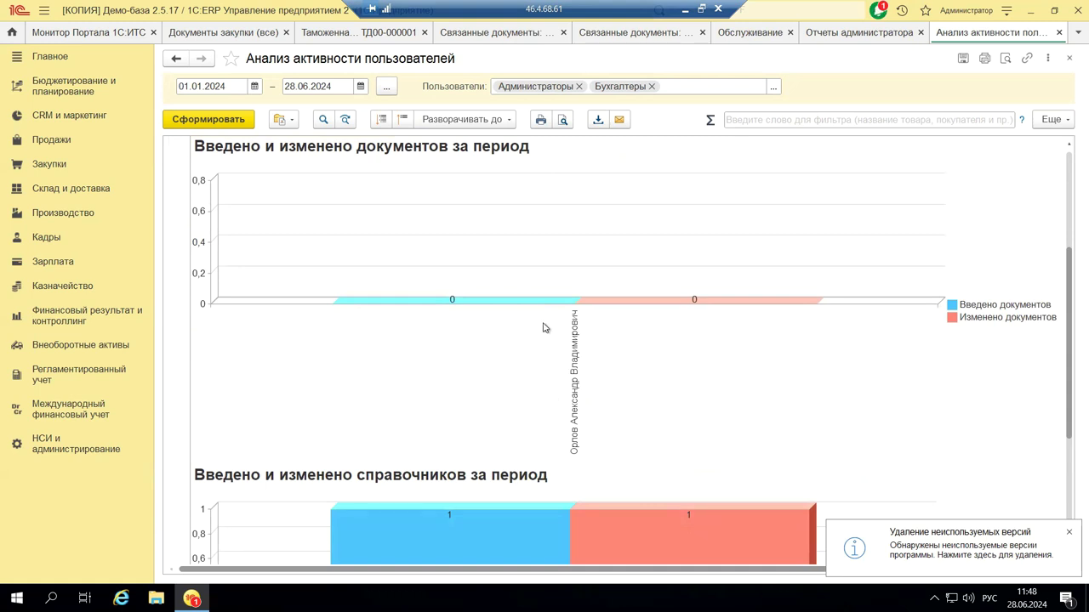
click(975, 309)
scroll(711, 331, down, 3)
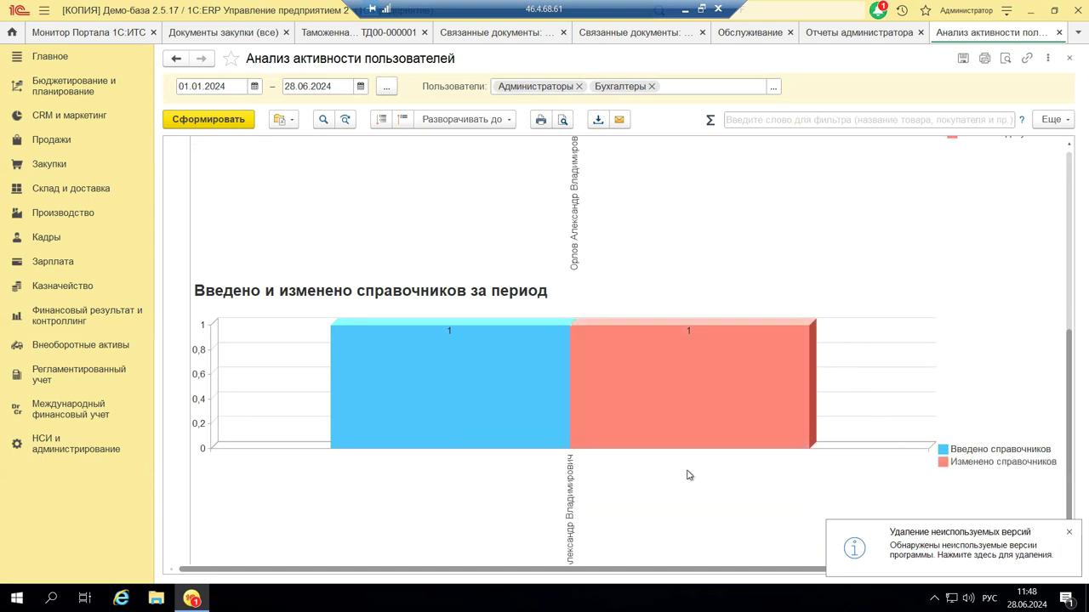
scroll(391, 468, down, 1)
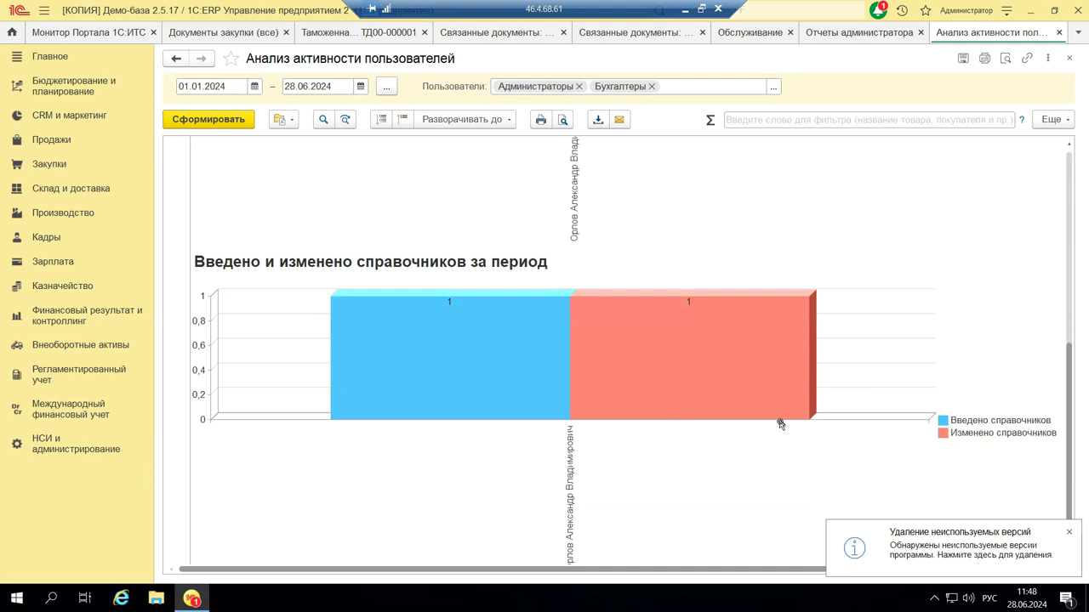
mouse_move(685, 419)
scroll(673, 408, down, 1)
scroll(673, 408, down, 4)
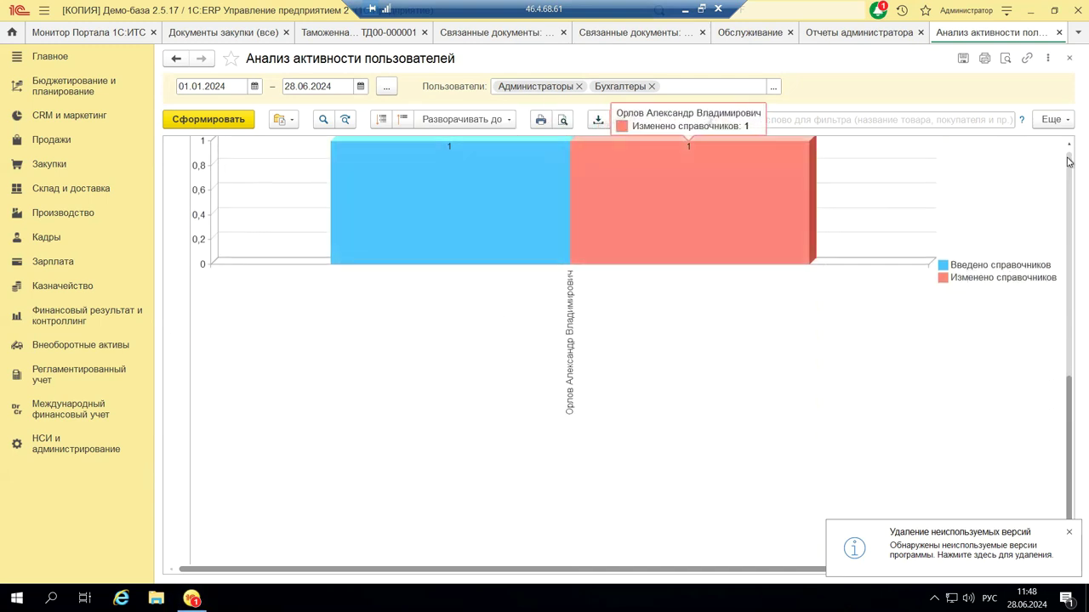
click(1070, 61)
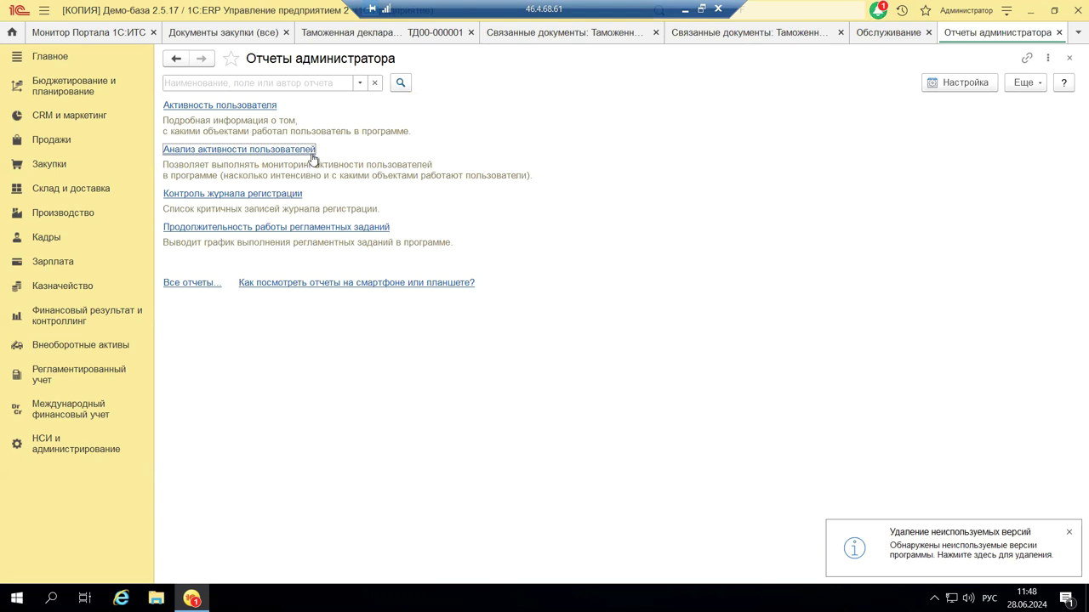
click(1070, 60)
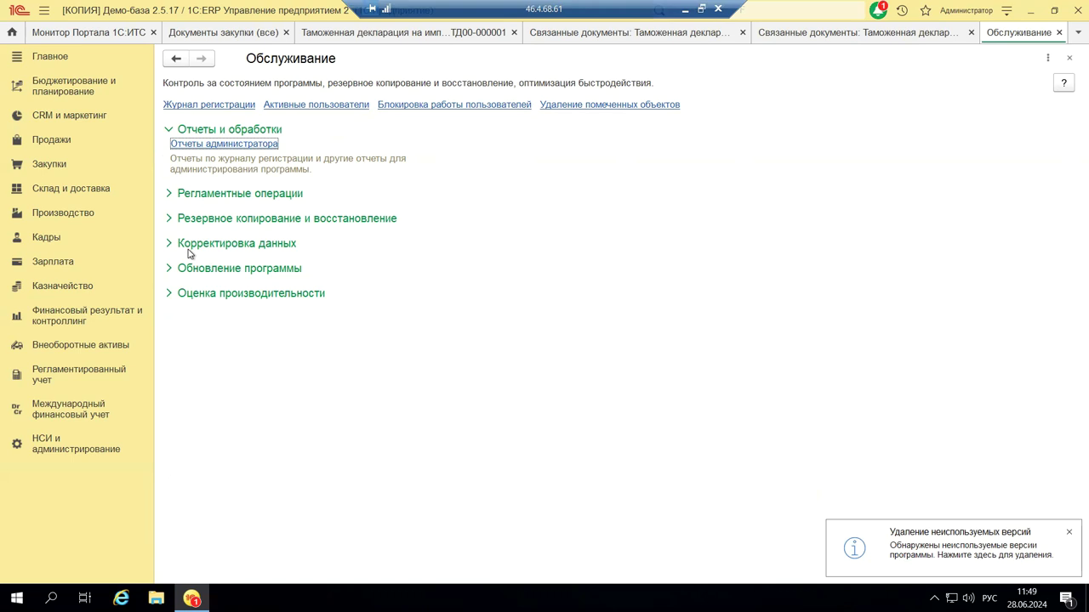
- Open the Поиск и удаление дублей tool from Корректировка данных and bring up its list of search areas
click(169, 245)
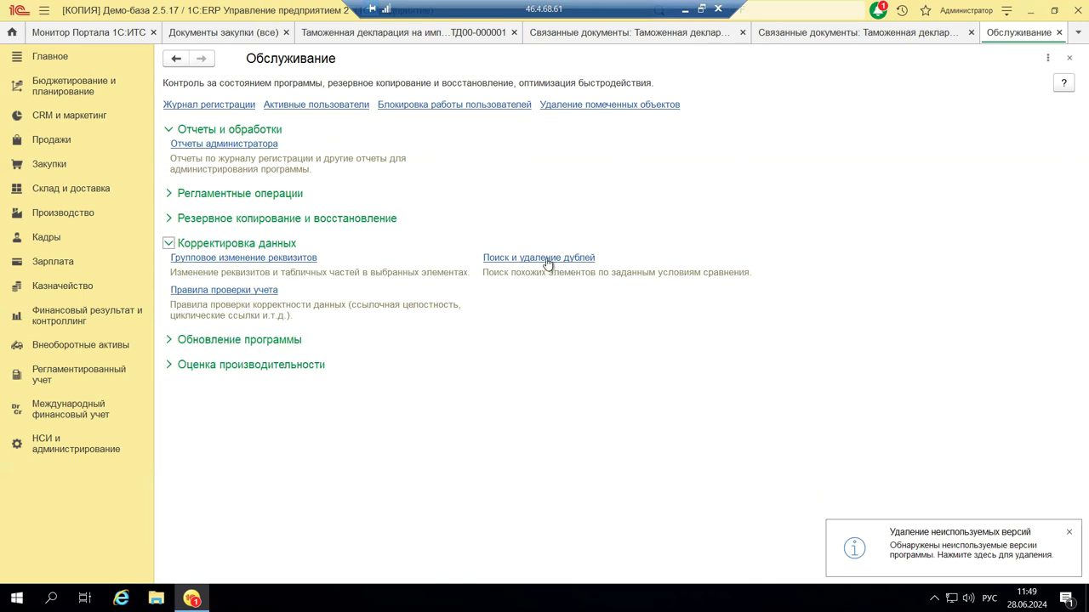
click(547, 260)
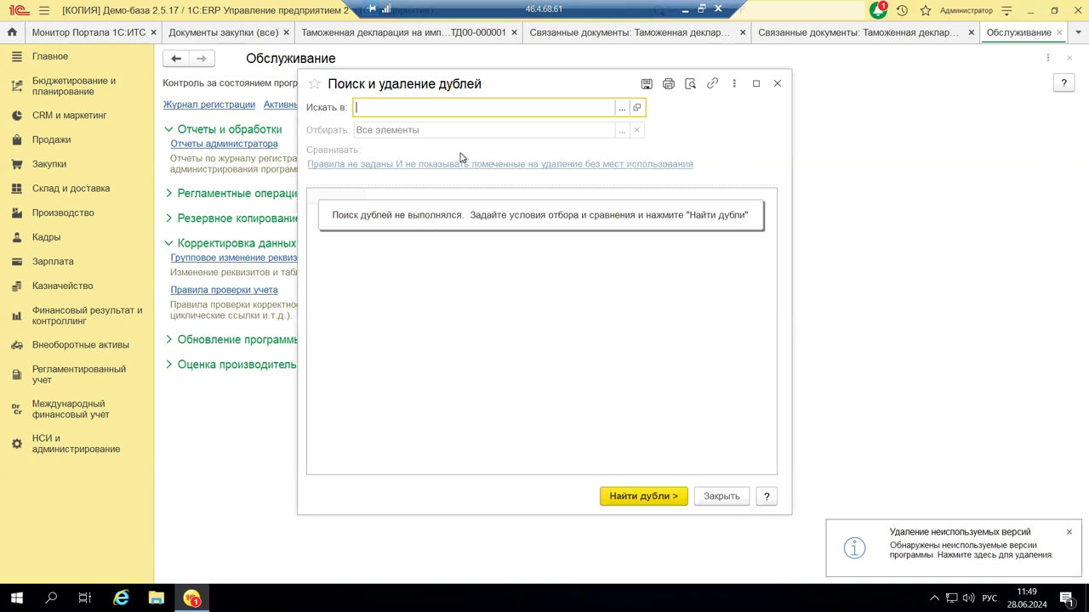
click(622, 108)
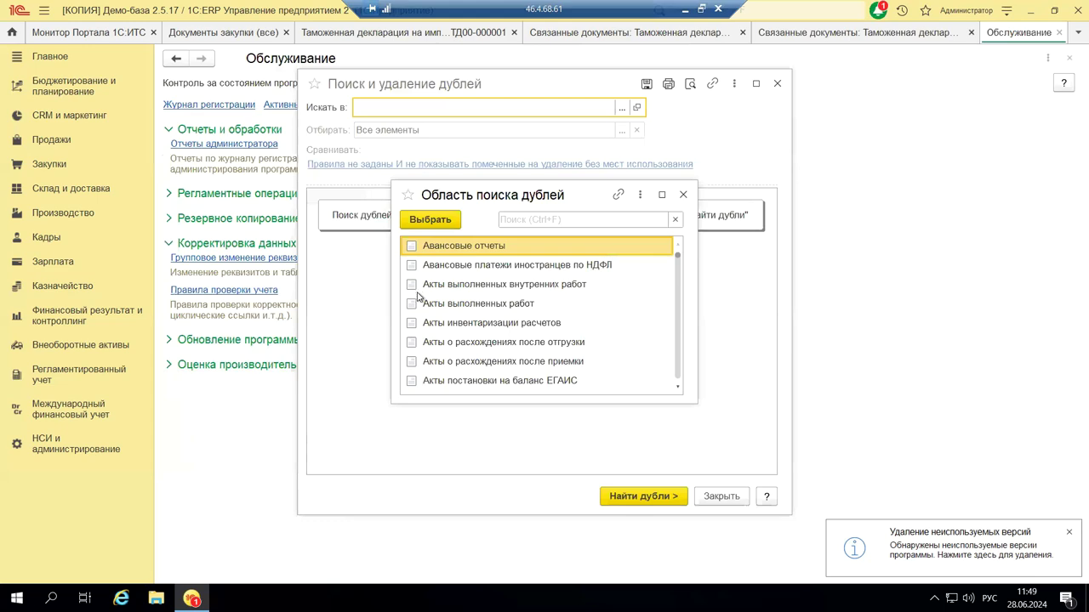
- Filter the duplicate search areas by "ном" and set Номенклатура as the area to search
scroll(413, 319, down, 10)
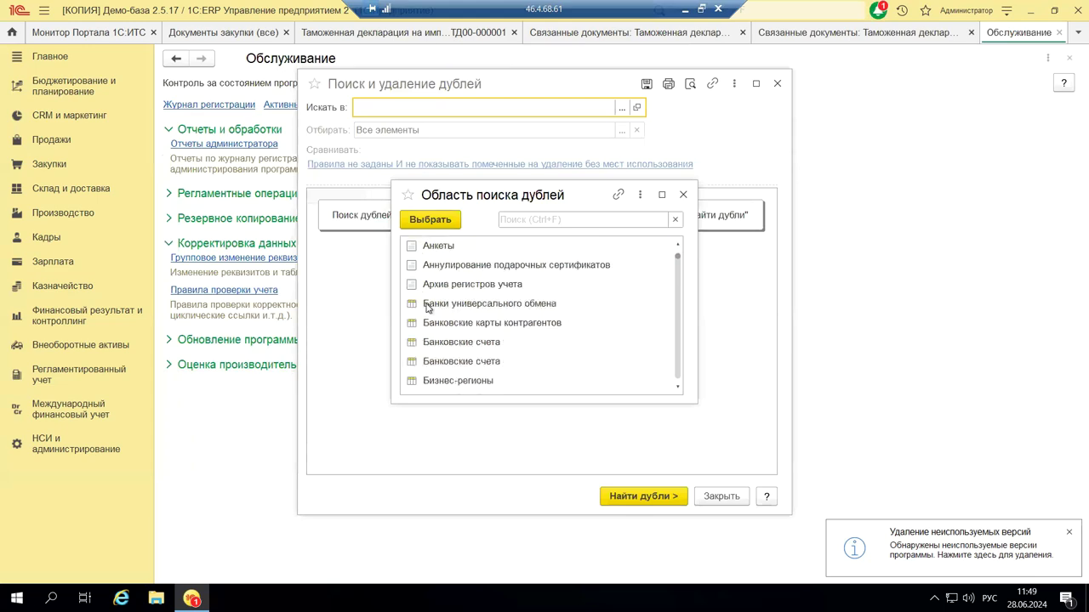
scroll(430, 306, down, 12)
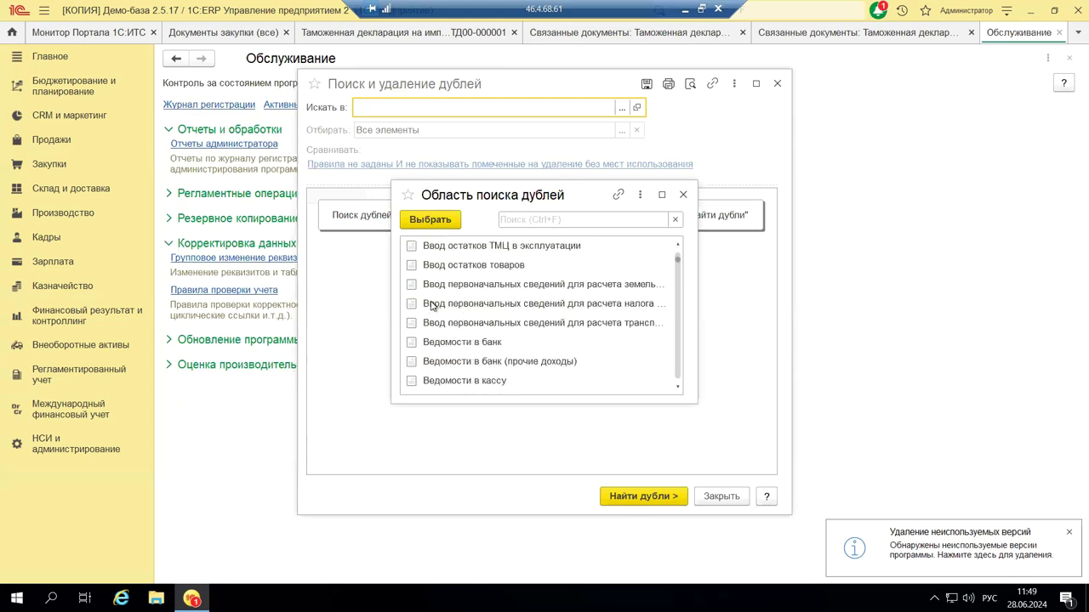
scroll(434, 304, down, 12)
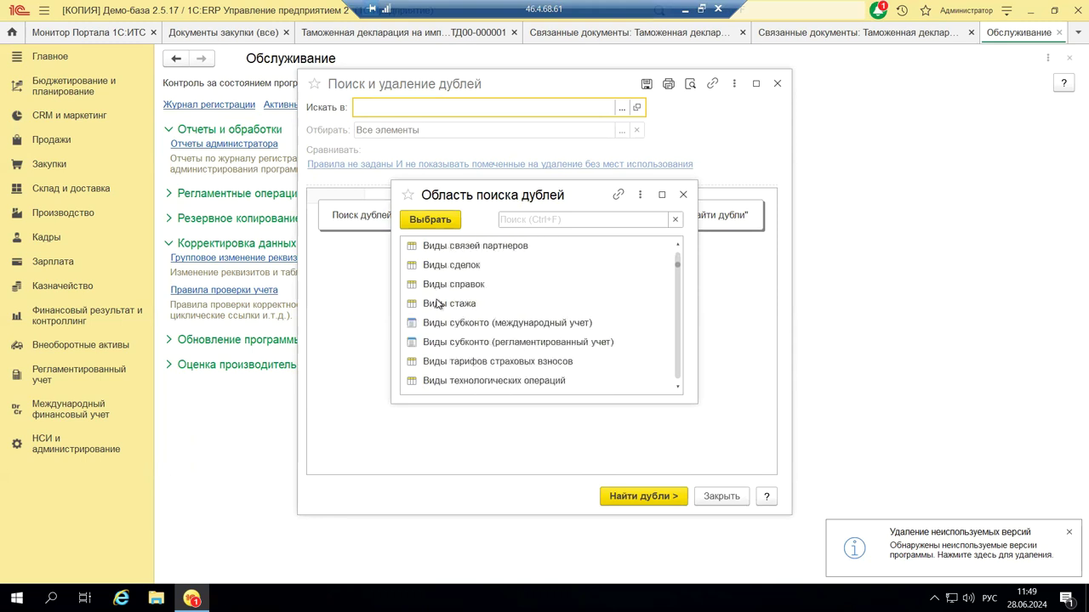
scroll(440, 303, down, 6)
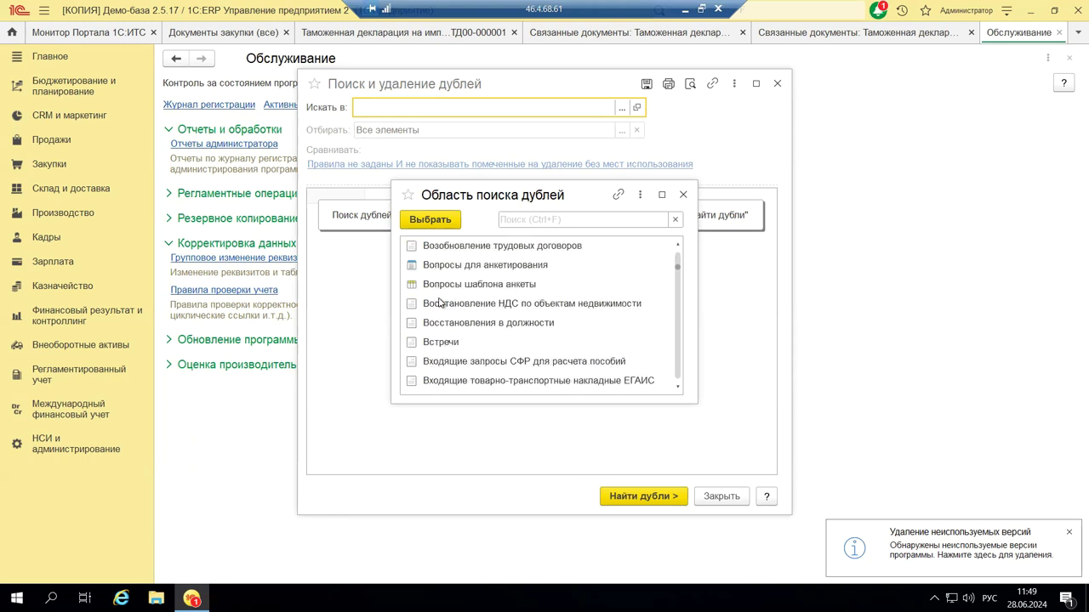
scroll(440, 303, down, 6)
scroll(441, 303, down, 12)
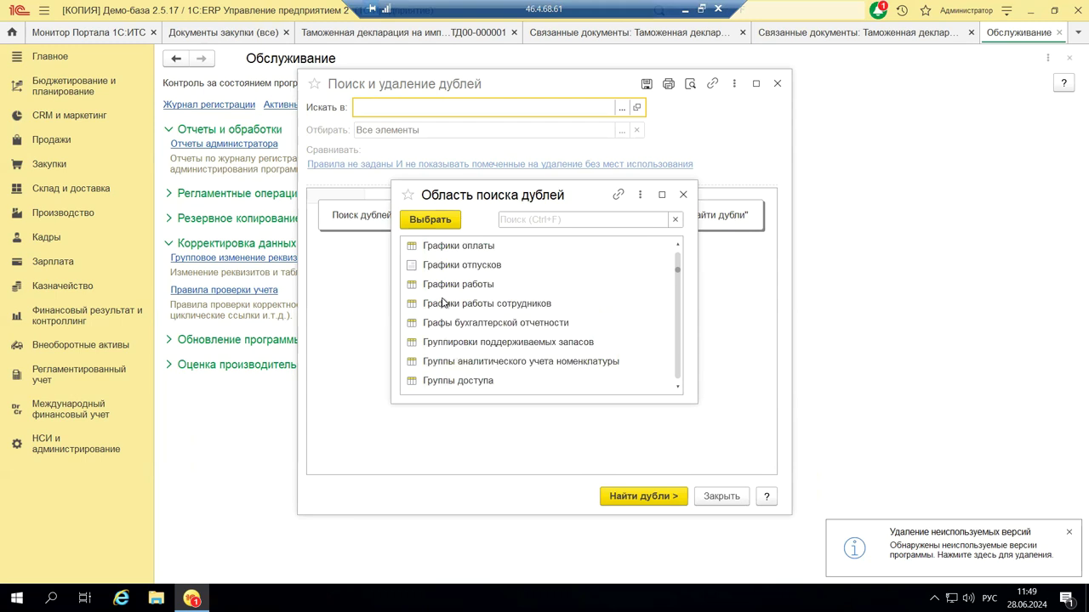
click(445, 288)
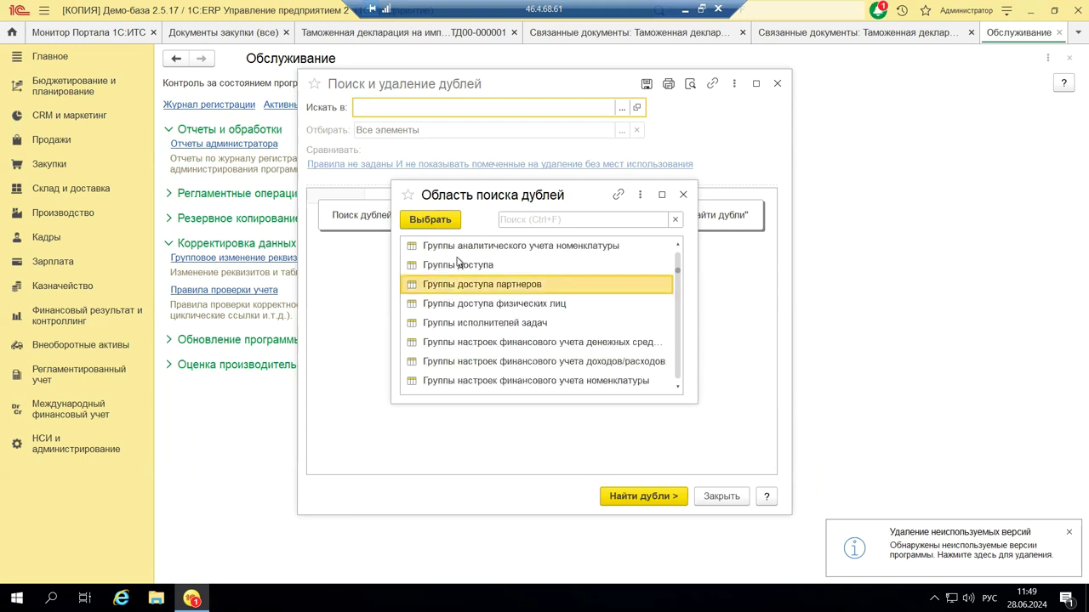
text(ном)
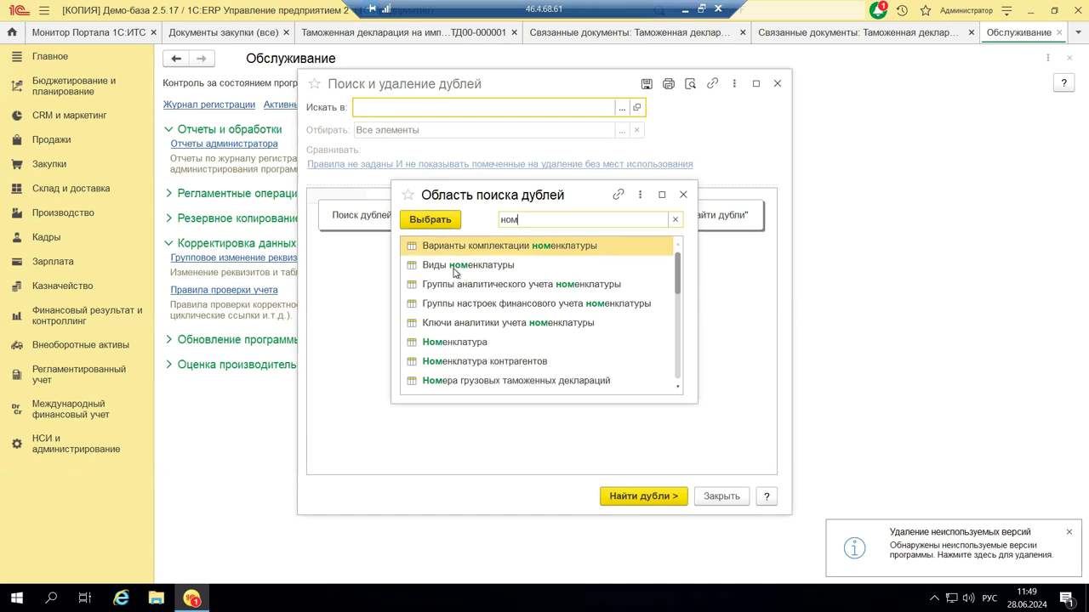
click(454, 270)
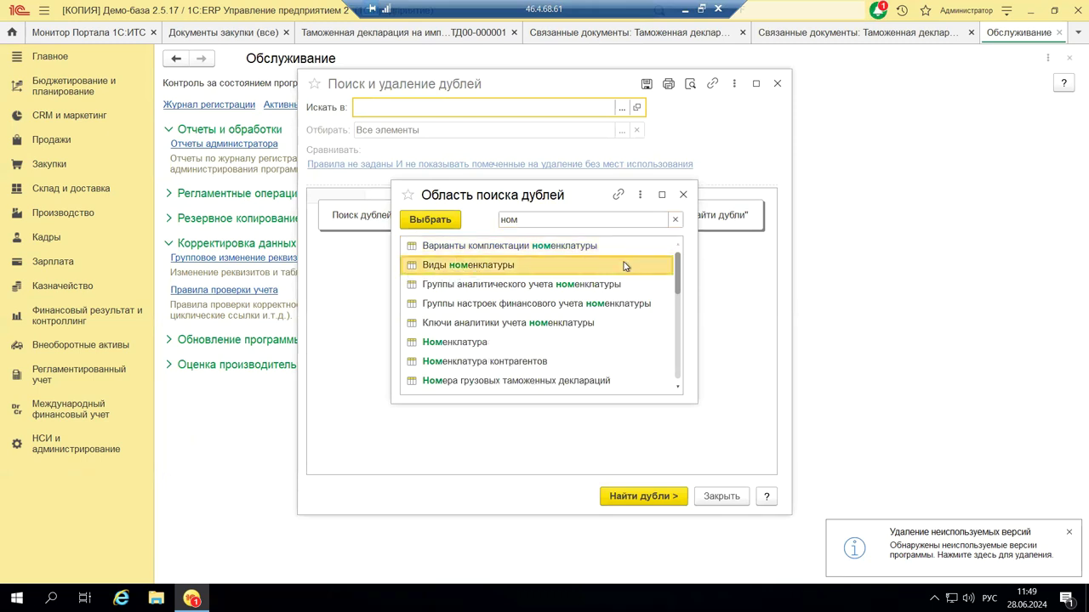
click(458, 344)
click(430, 220)
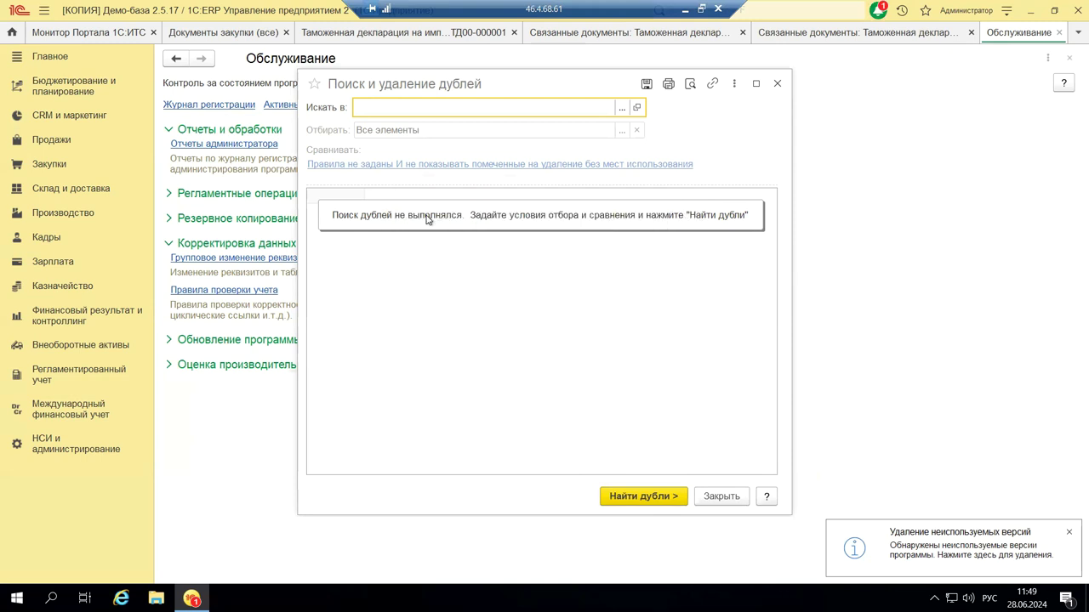
- Check the selection rules for Номенклатура and run the duplicate search over all elements
click(624, 131)
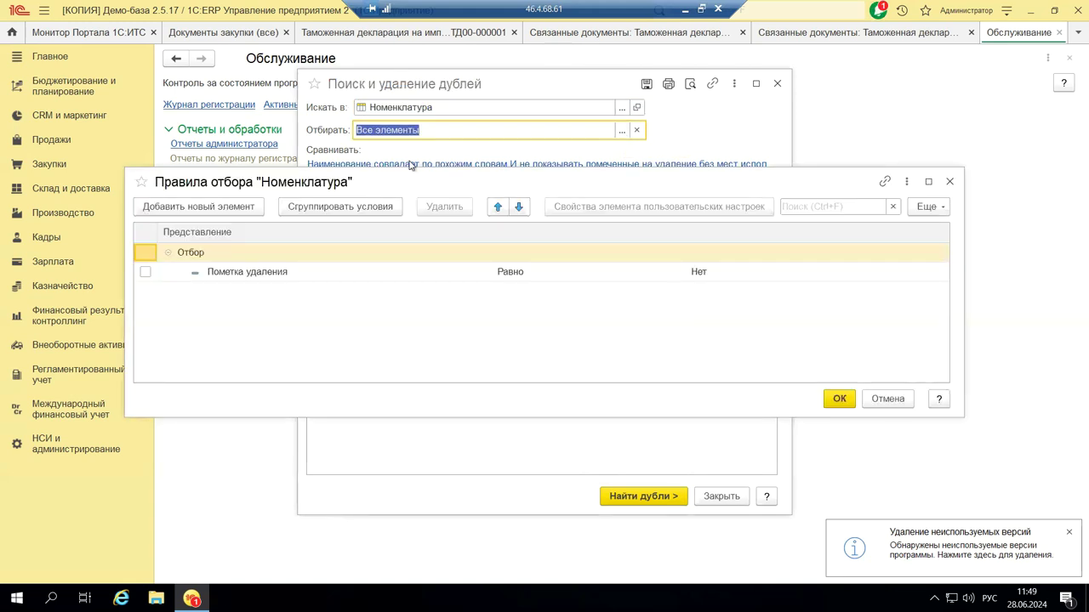
click(951, 183)
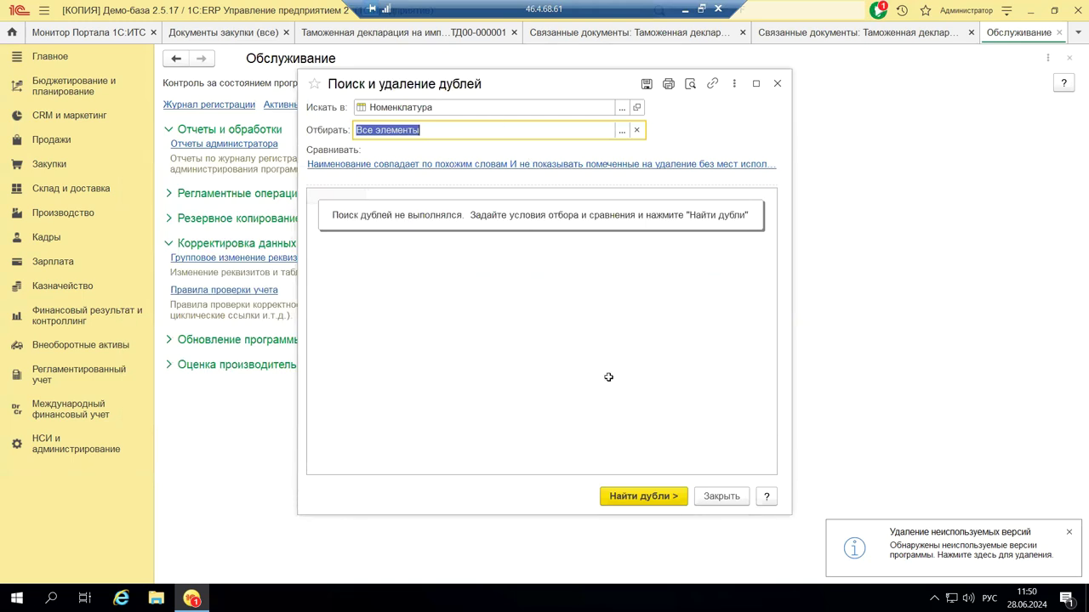
click(617, 500)
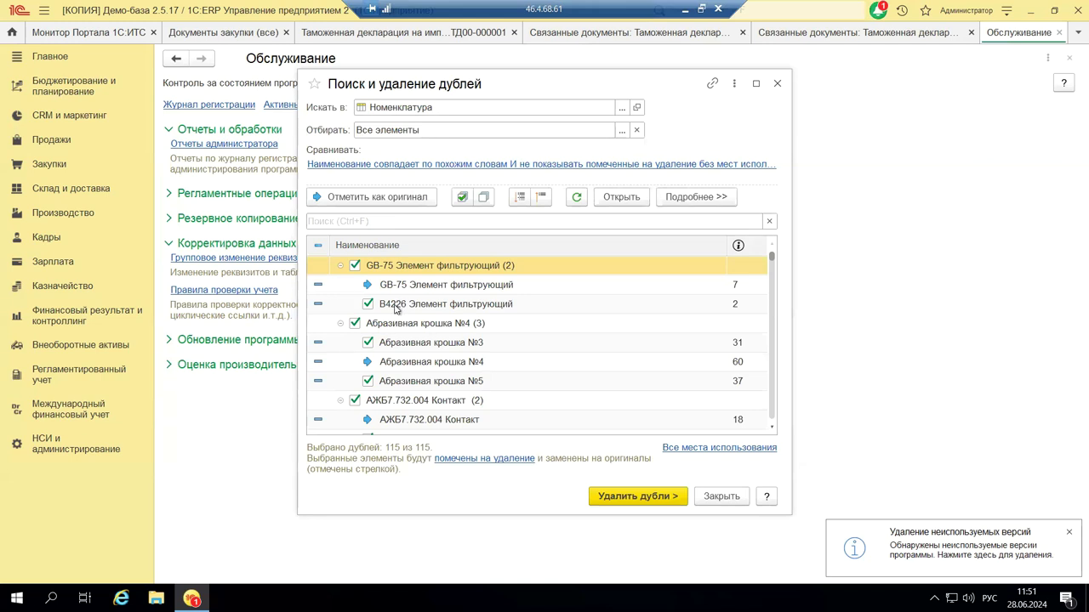
- Examine the duplicate entry B4226 Элемент фильтрующий in the found groups and close the tool without deleting anything
click(395, 308)
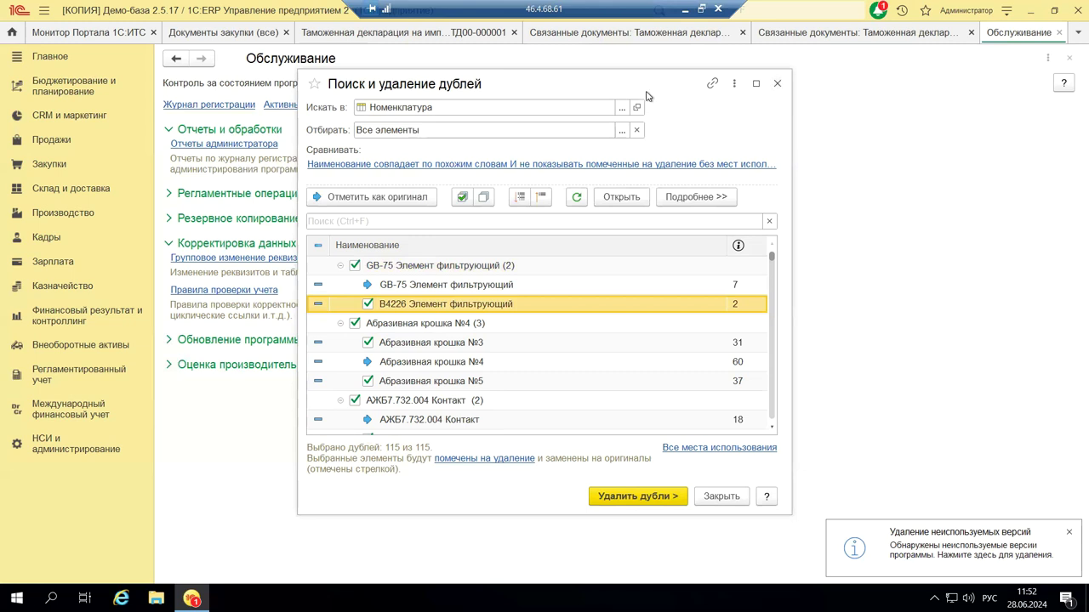
click(776, 83)
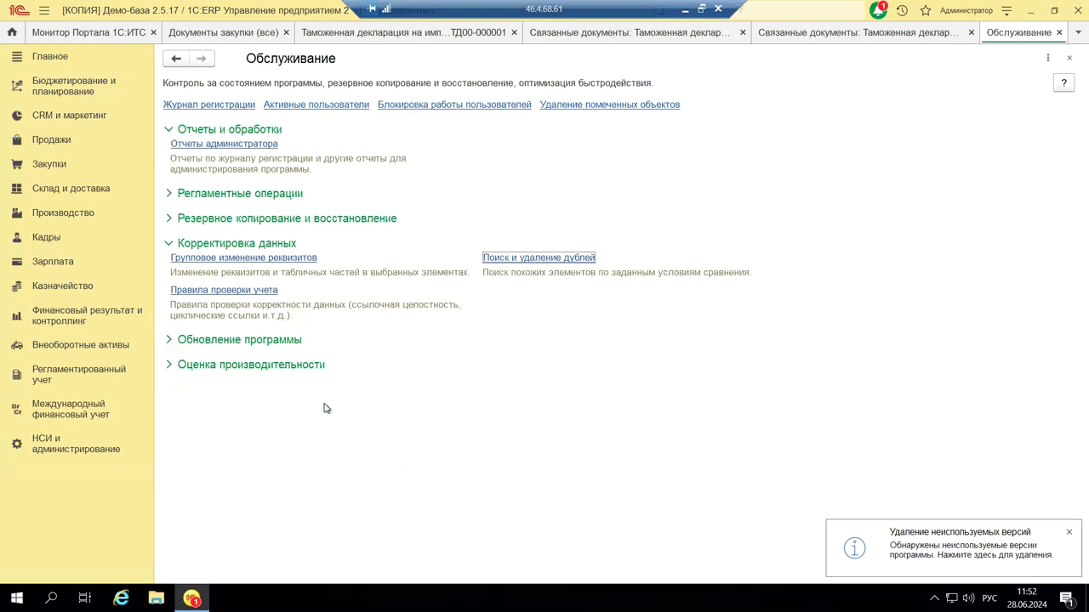
- Go to the Обслуживание settings through the Администрирование group of НСИ и администрирование
click(73, 450)
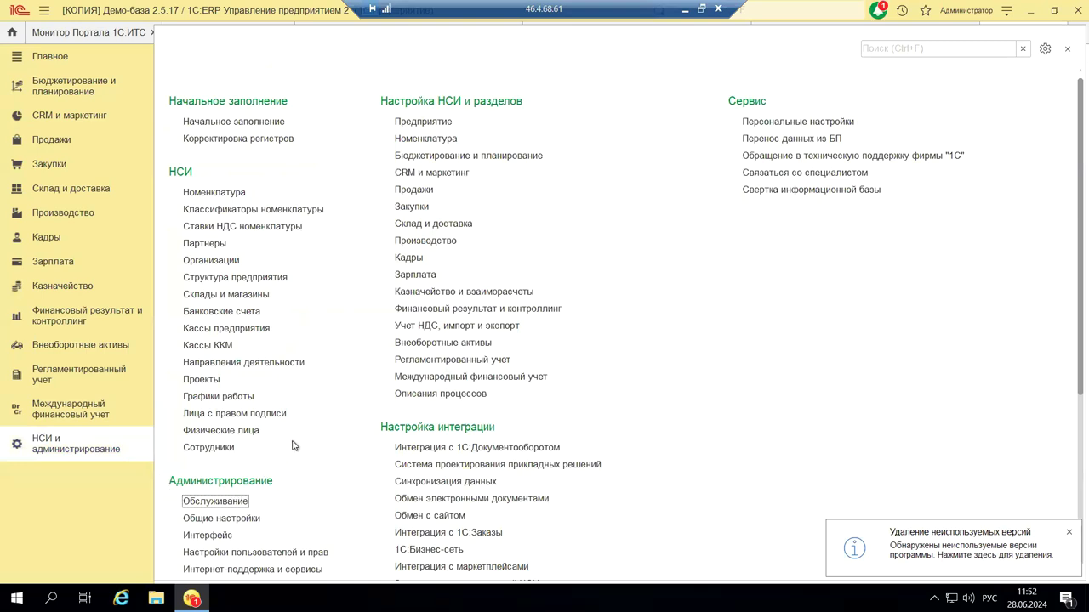
scroll(293, 447, down, 4)
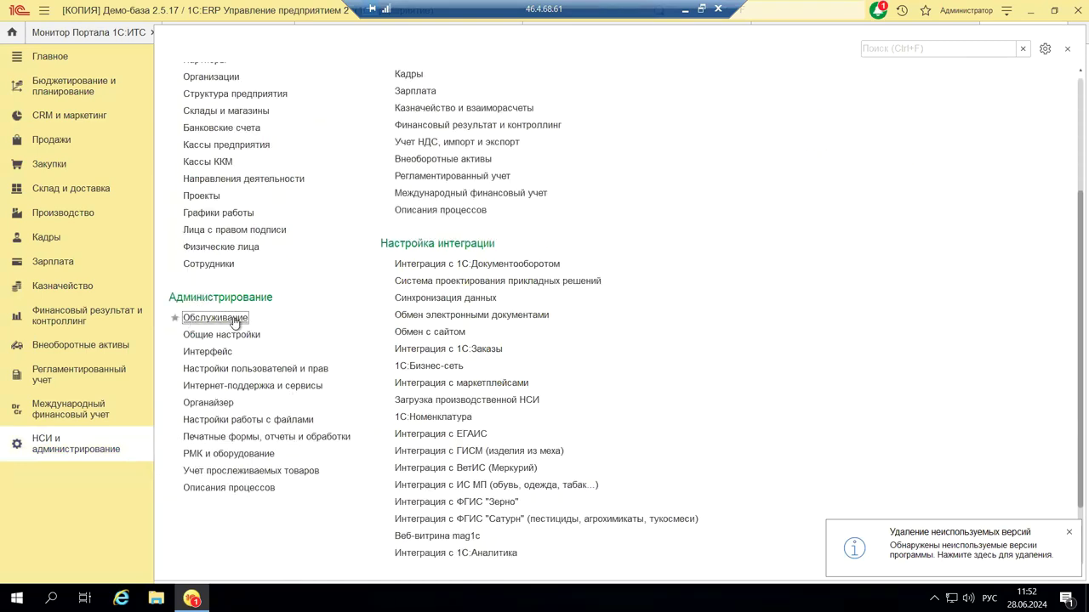
click(215, 317)
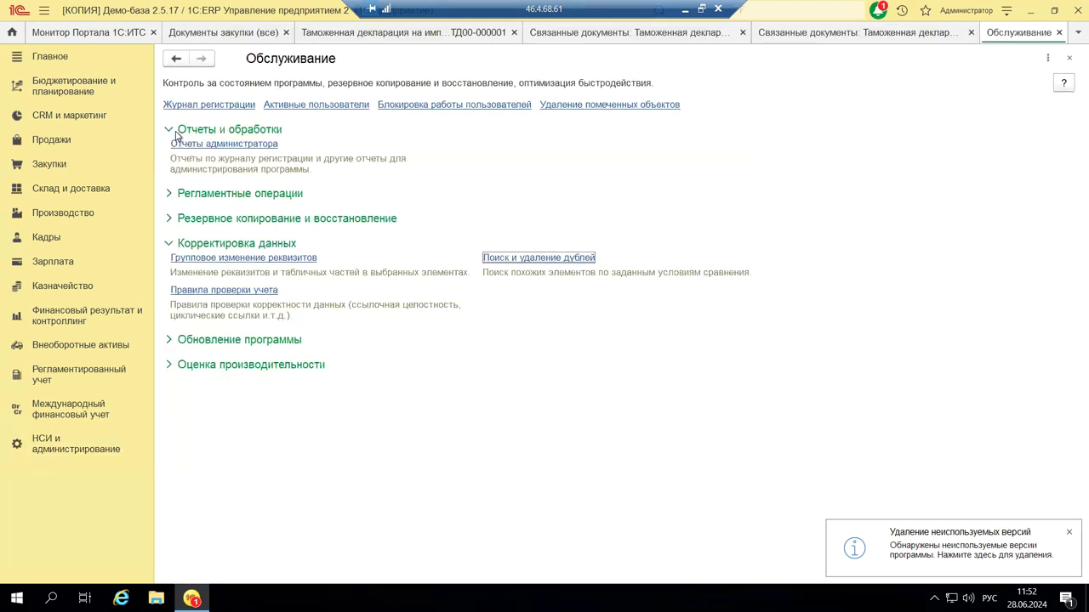